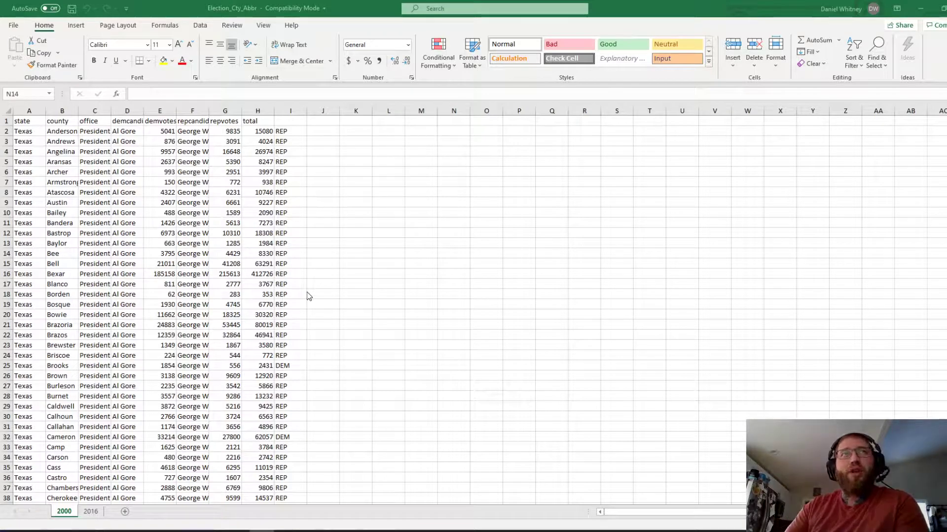
Step: Review the 2016 sheet's vote counts, winner formula and combined 2000/2016 result formula
left_click(86, 512)
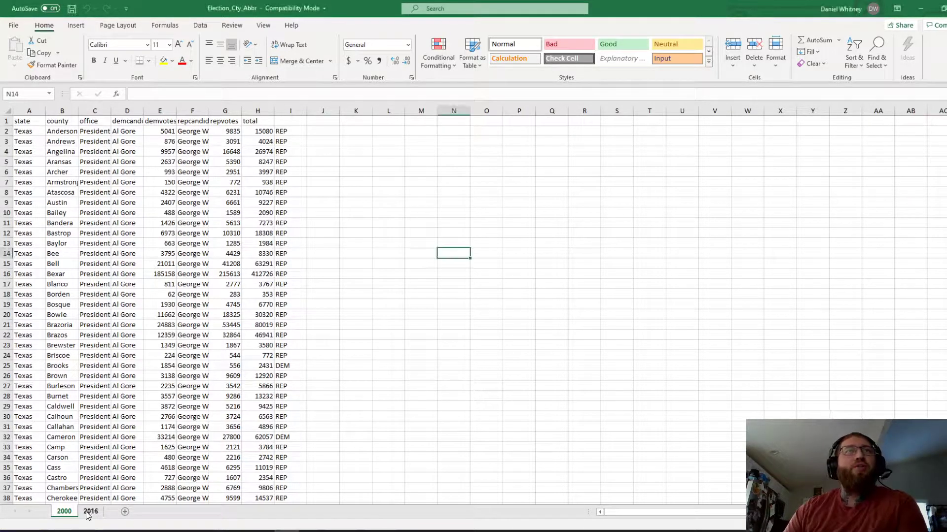
left_click(88, 512)
left_click(64, 511)
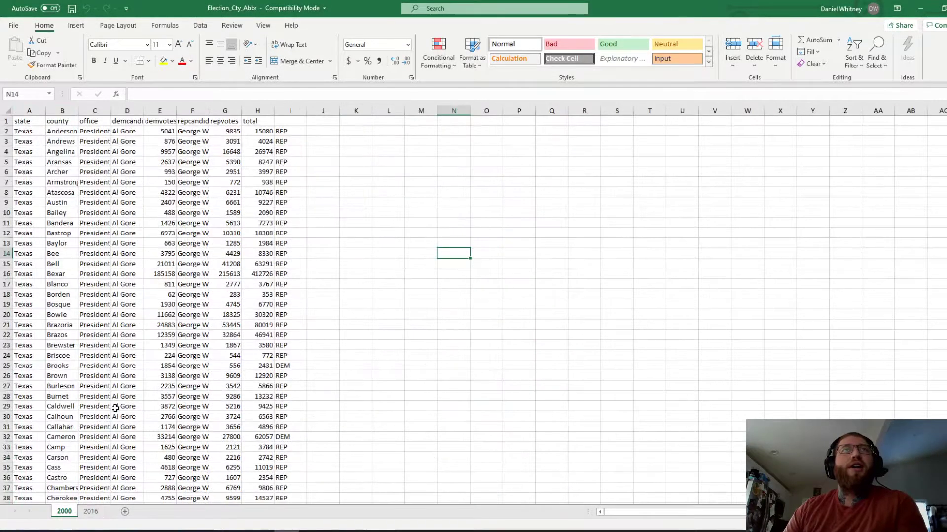
left_click(91, 511)
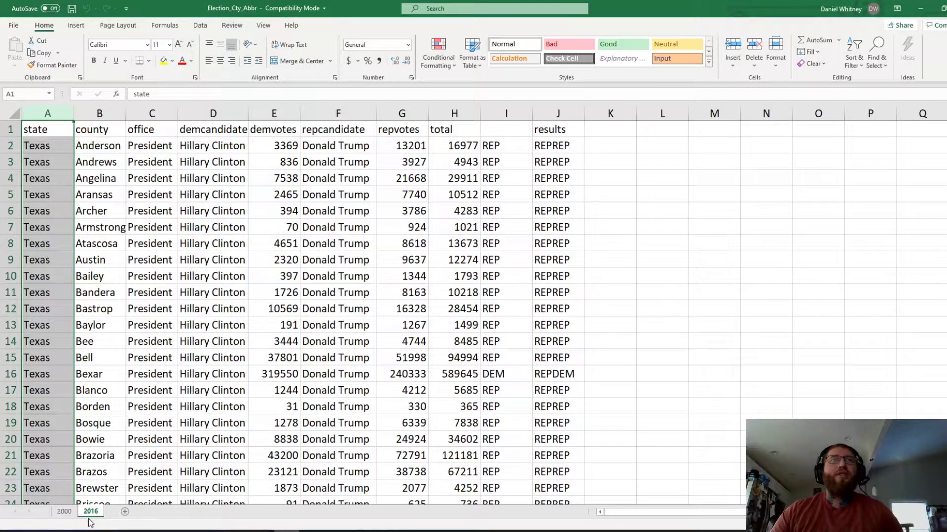
left_click(152, 158)
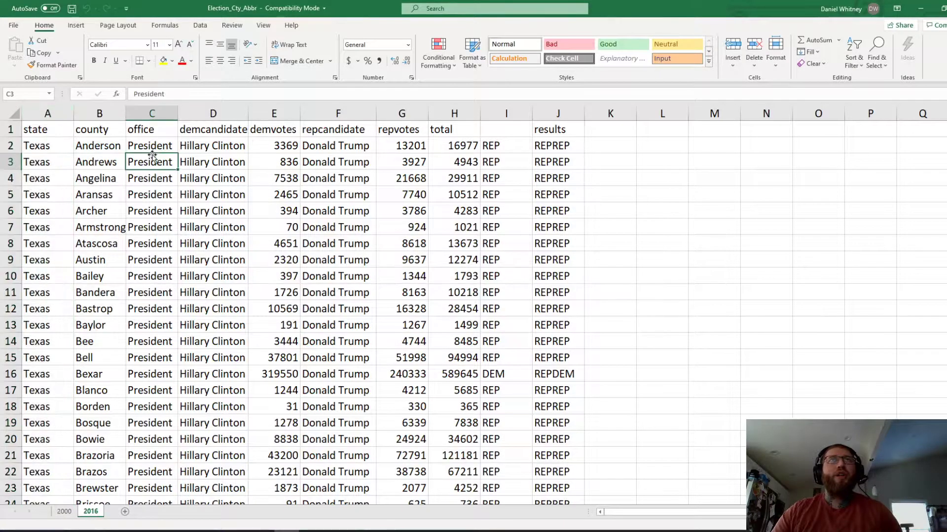
left_click(282, 143)
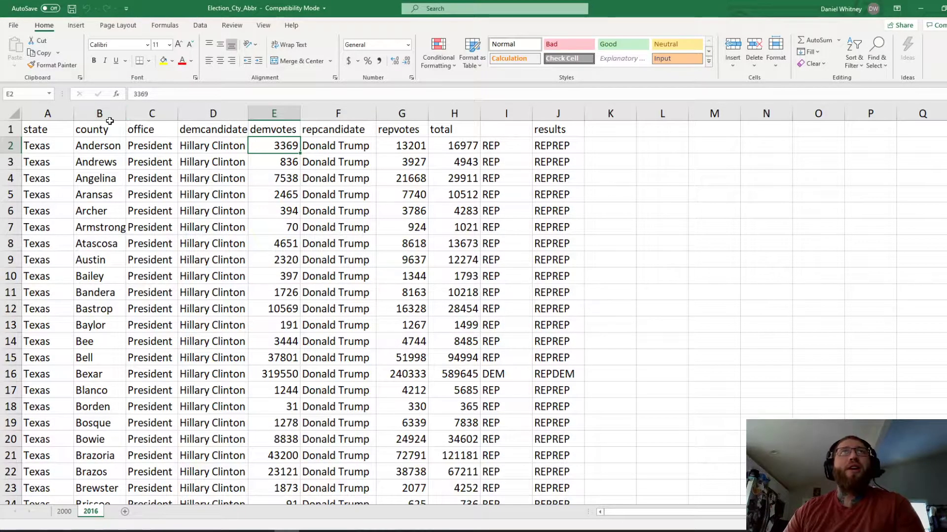
left_click(109, 114)
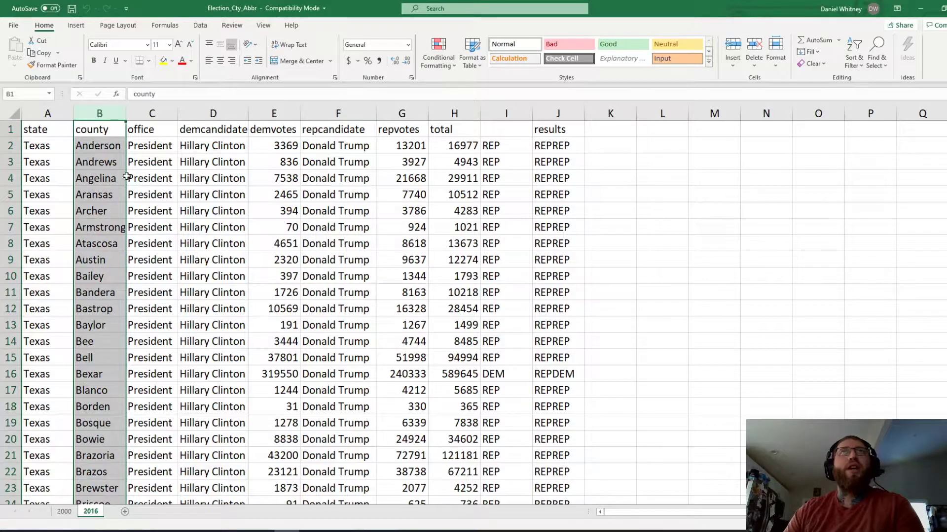
left_click(281, 144)
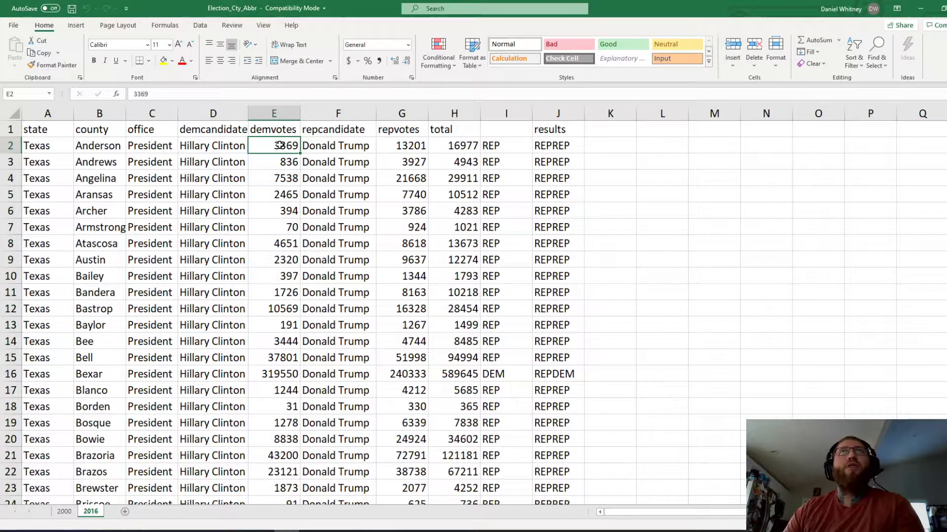
left_click(396, 147)
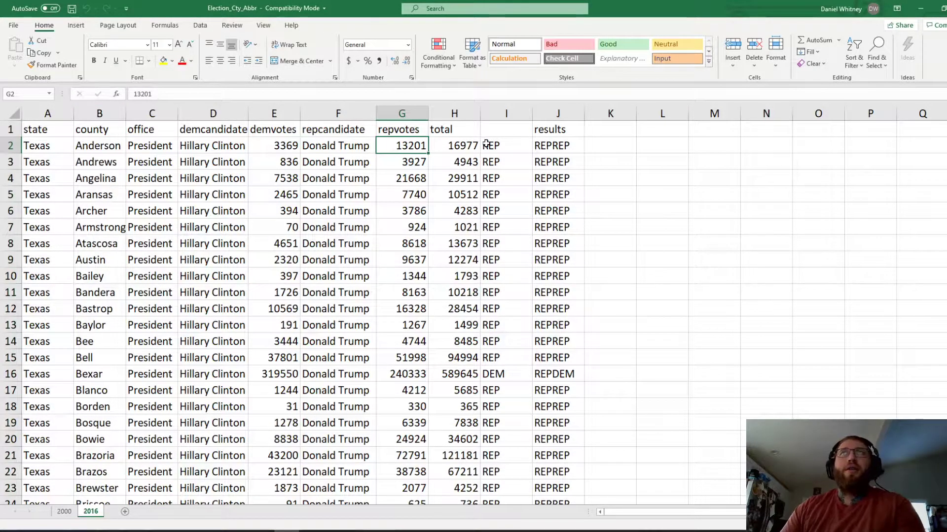
left_click(493, 144)
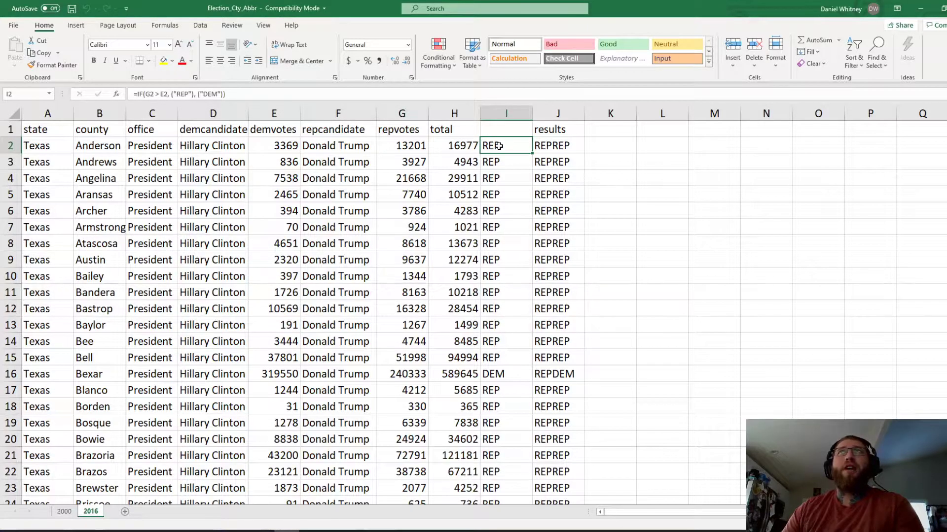
left_click(543, 145)
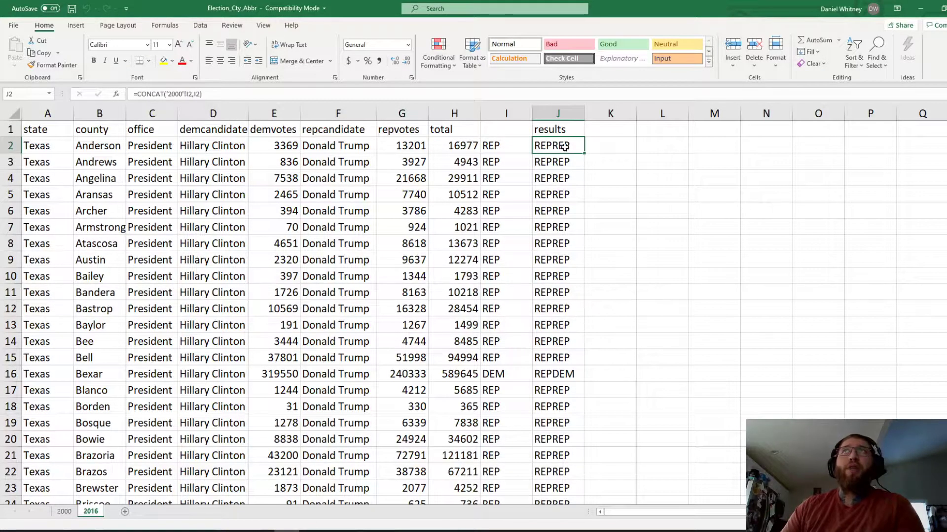
Step: Inspect row 2 of the 2000 sheet, including its I2 winner formula, then return to 2016
left_click(64, 512)
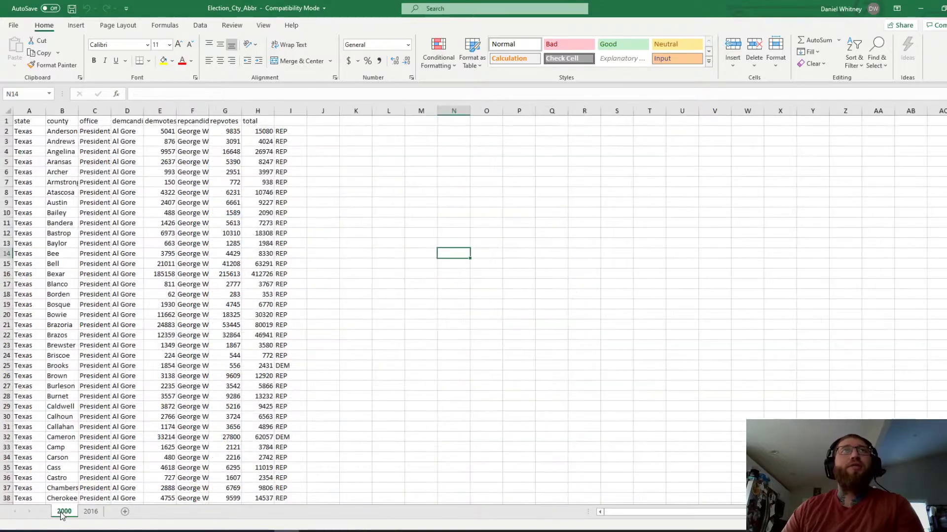
scroll(58, 260, "up", 5)
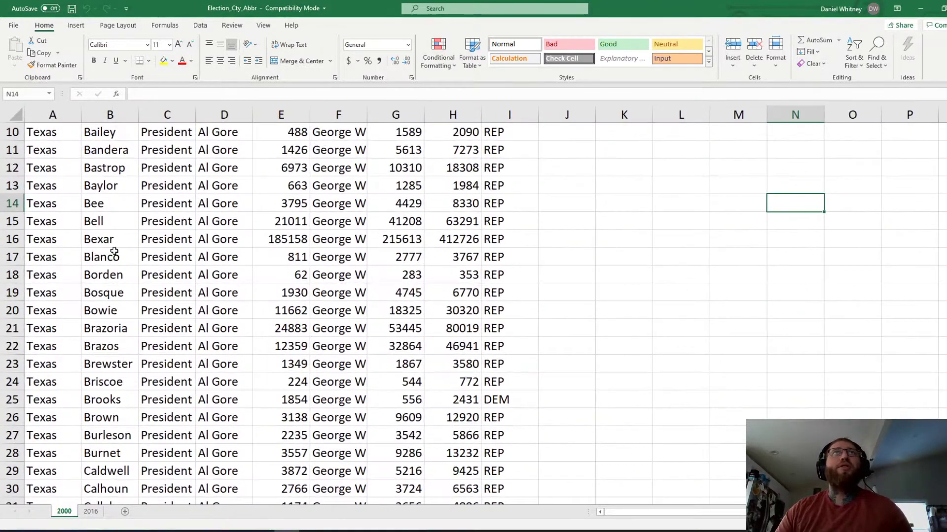
scroll(124, 182, "up", 4)
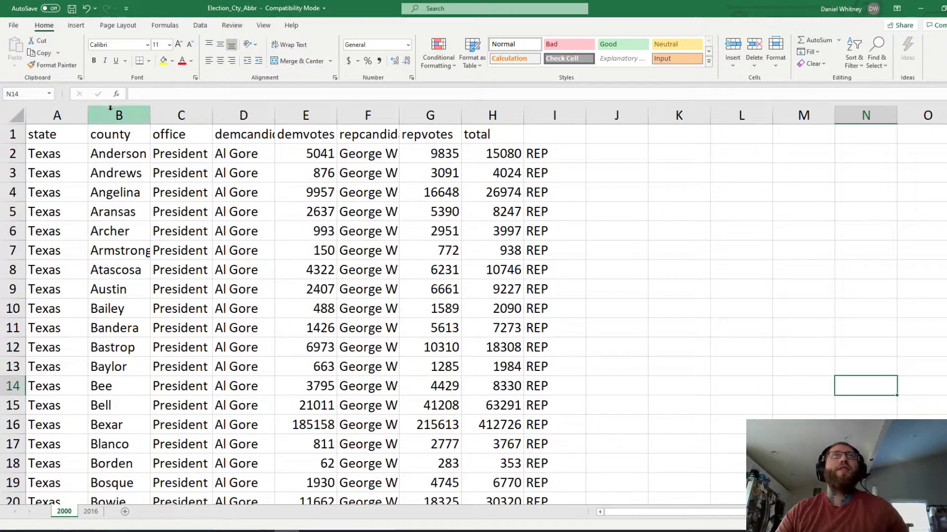
left_click(105, 155)
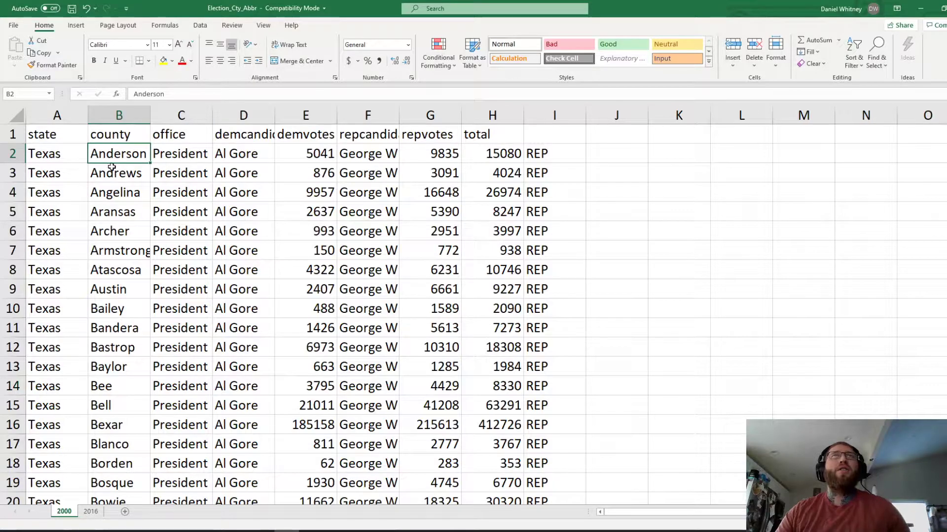
left_click(438, 153)
left_click(314, 162)
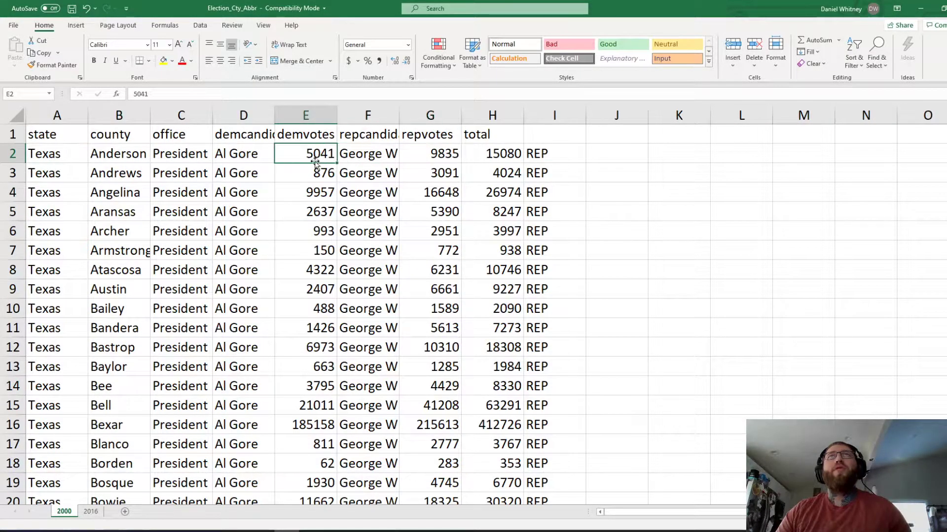
left_click(244, 155)
left_click(367, 156)
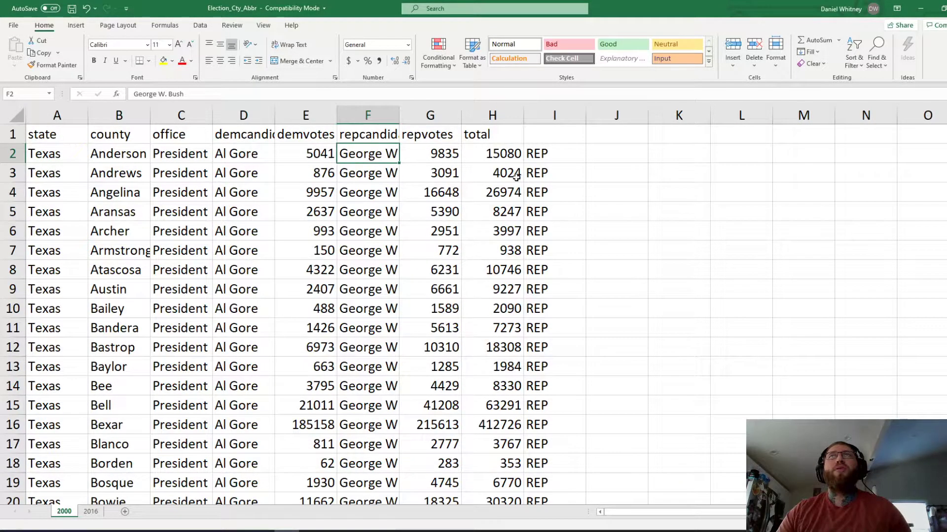
left_click(535, 155)
left_click(91, 511)
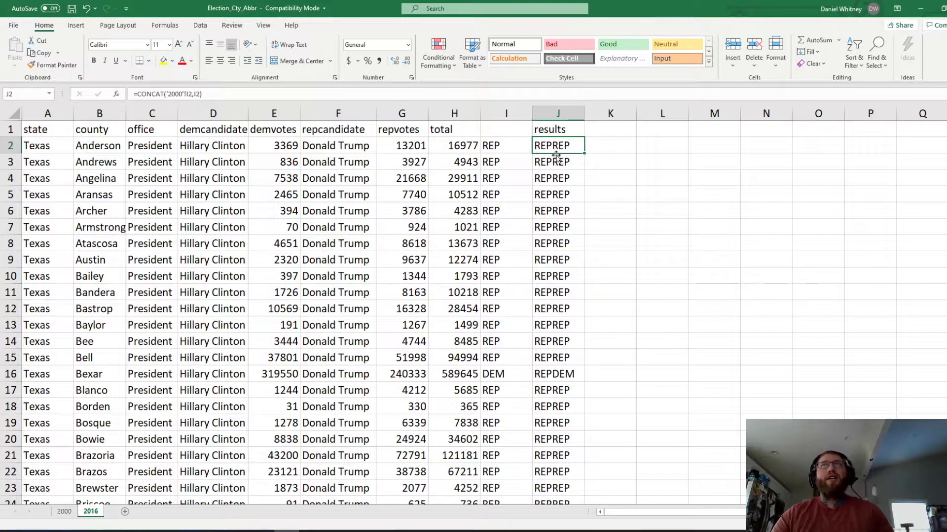
Step: Compare the 2000 and 2016 sheets, scrolling through the 2016 county rows
left_click(65, 514)
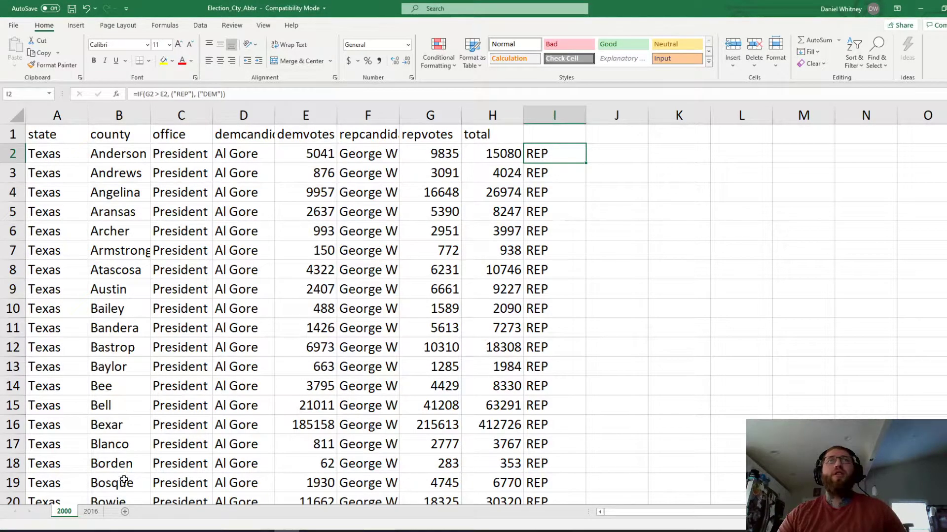
left_click(91, 511)
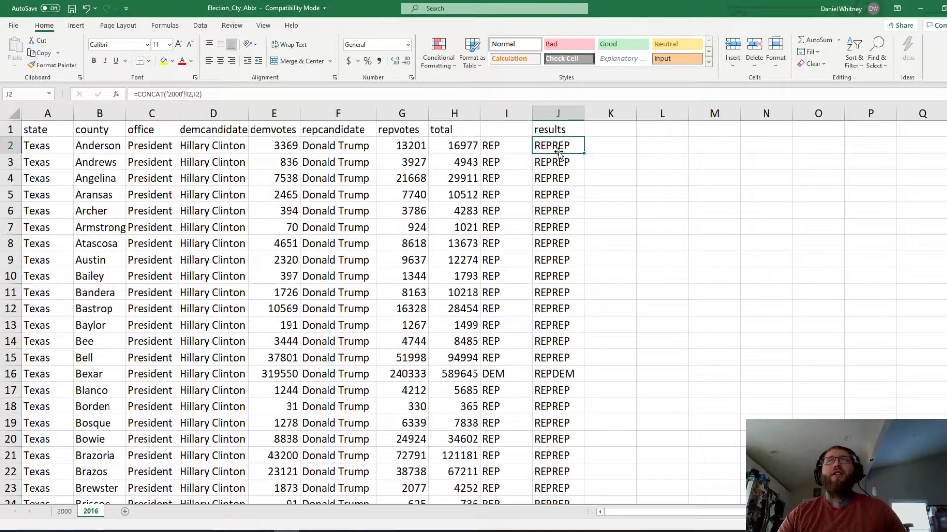
scroll(559, 154, "down", 2)
scroll(619, 228, "down", 1)
scroll(624, 258, "up", 3)
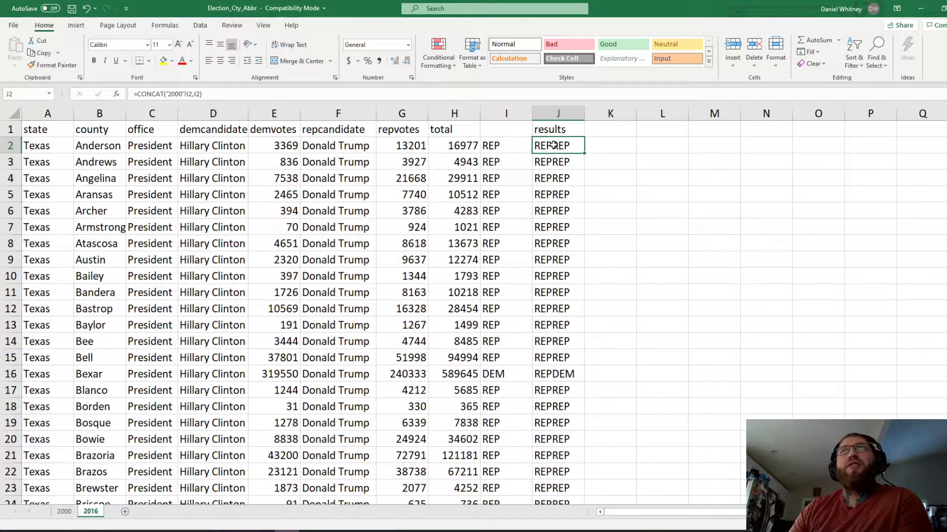
scroll(553, 145, "down", 2)
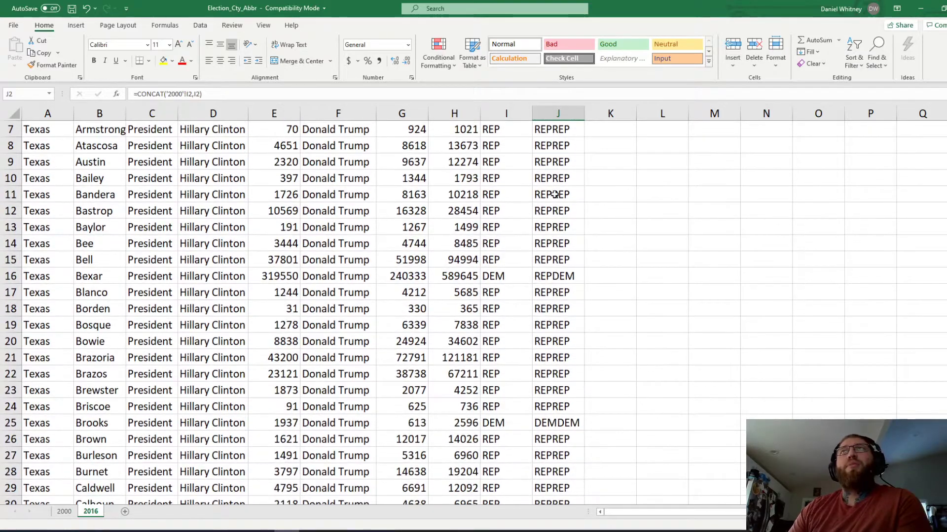
scroll(557, 197, "up", 2)
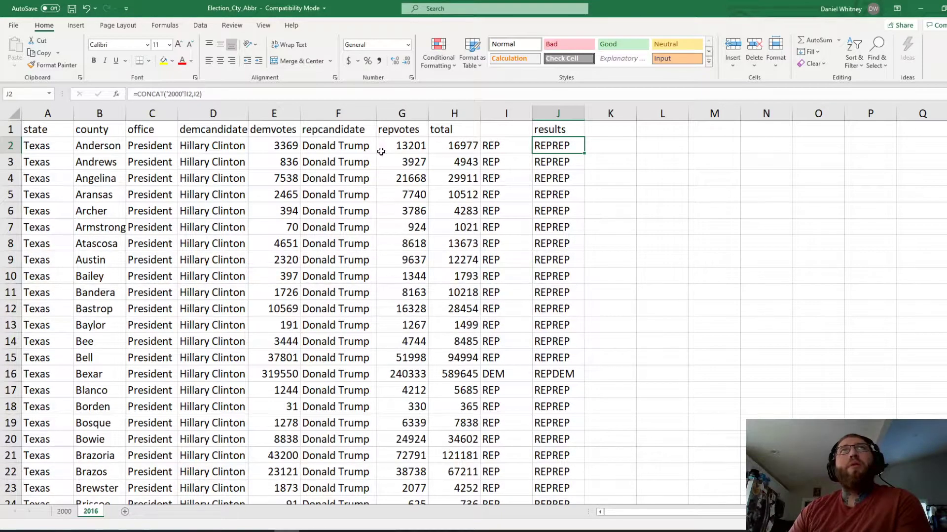
scroll(573, 170, "down", 3)
Step: Check Bexar's combined REPDEM result in J16, then switch to the untitled ArcMap map
left_click(551, 227)
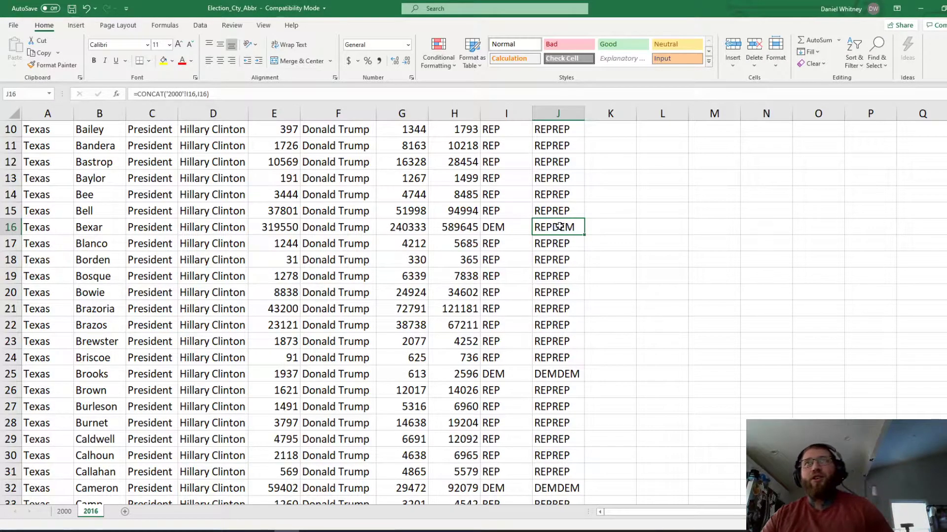
scroll(567, 285, "up", 2)
scroll(547, 197, "down", 3)
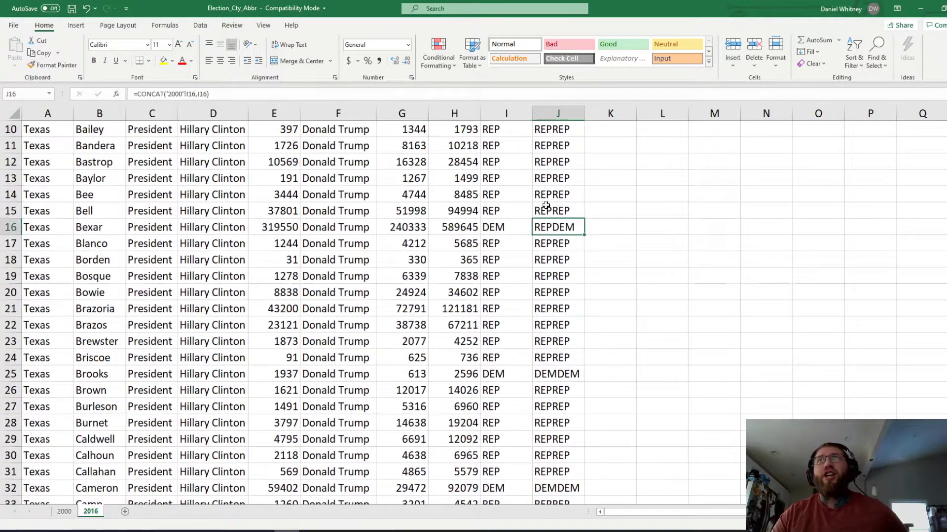
scroll(547, 195, "up", 4)
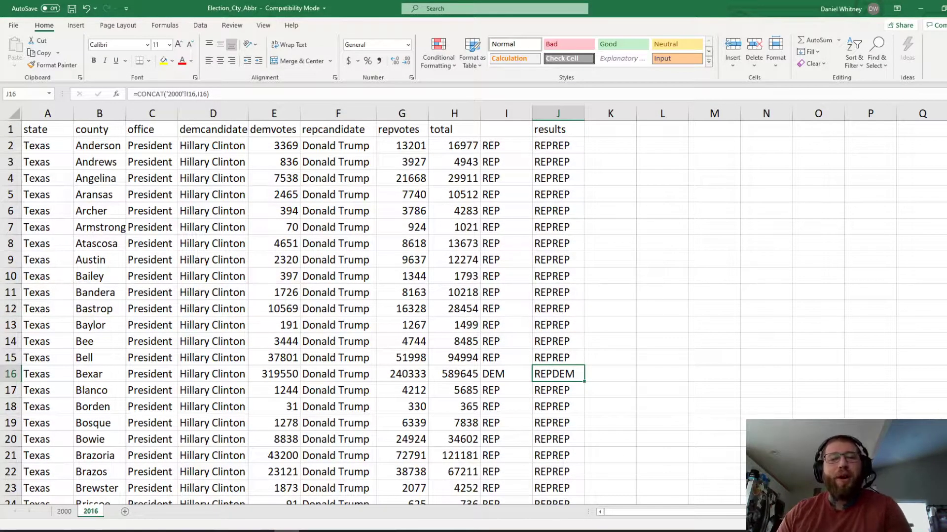
left_click(225, 530)
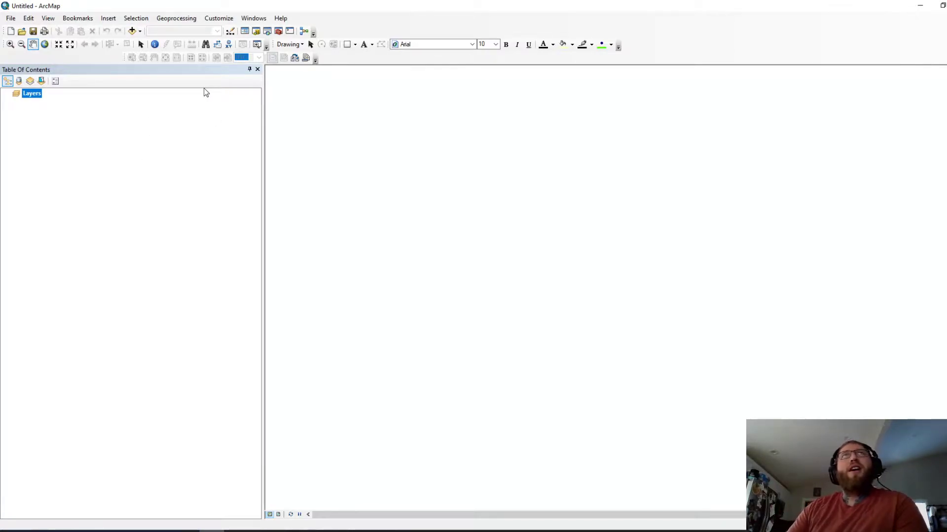
Step: Close Excel and add Texas_County_Boundaries_Detailed.shp from the JoiningDataVideo folder to the map
left_click(133, 31)
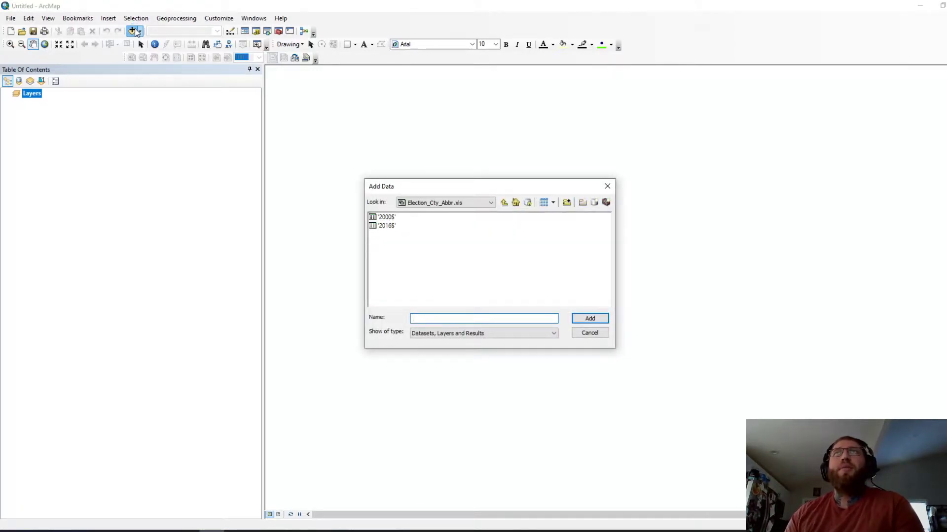
left_click(503, 202)
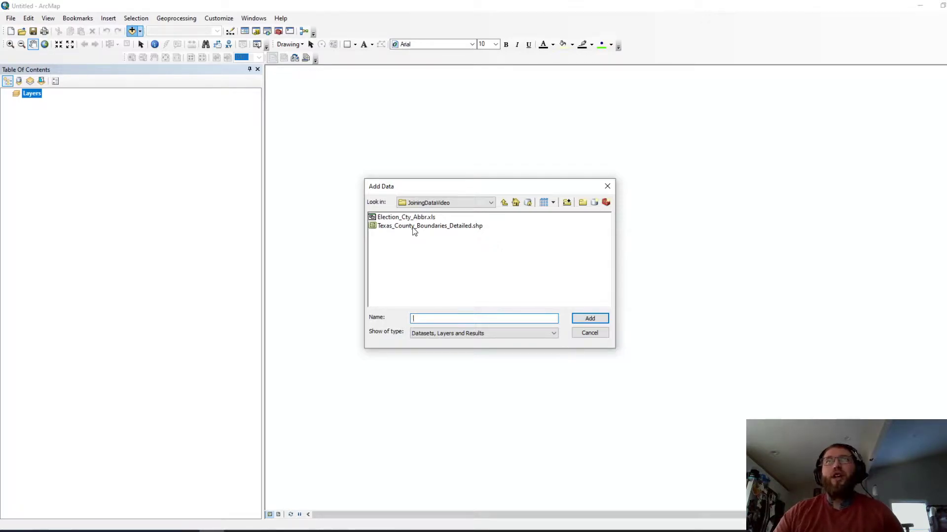
right_click(290, 531)
left_click(292, 521)
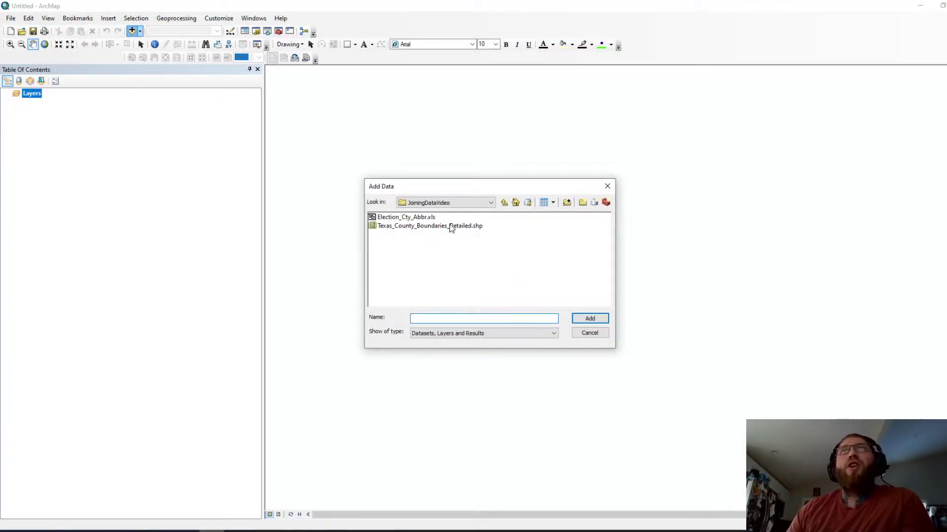
left_click(407, 228)
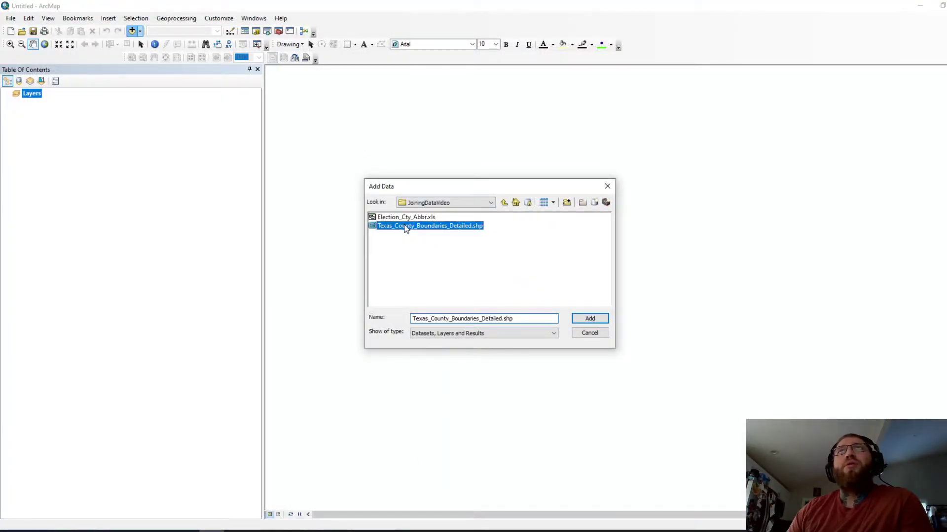
left_click(590, 319)
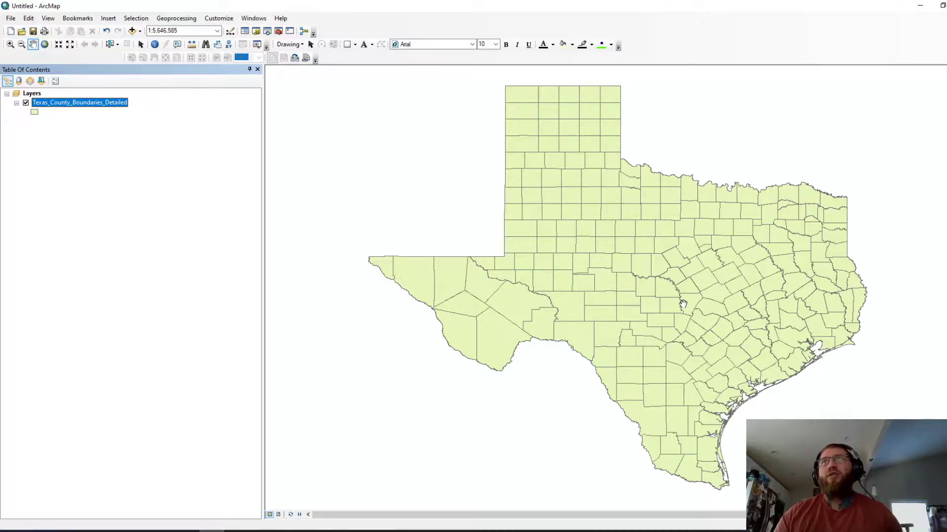
scroll(507, 302, "up", 2)
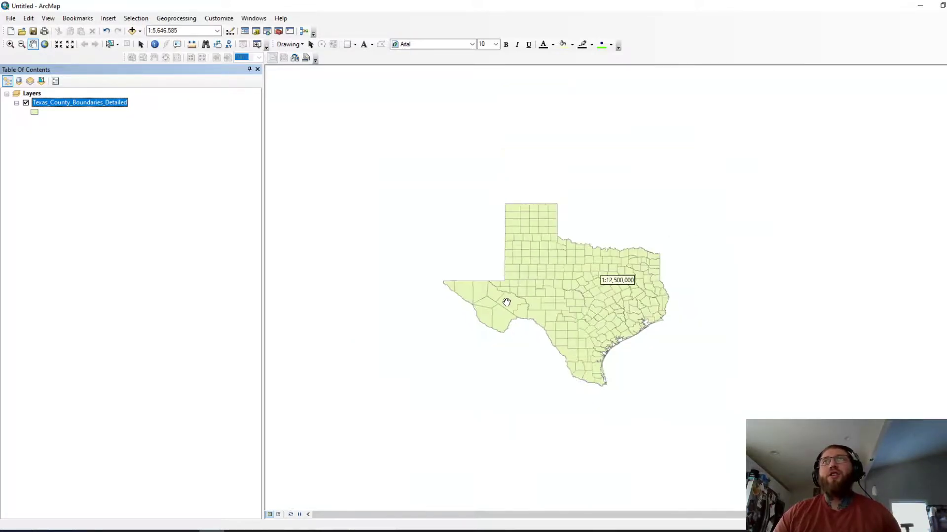
scroll(507, 302, "down", 6)
left_click_drag(628, 284, 513, 285)
scroll(513, 285, "up", 1)
scroll(514, 284, "up", 1)
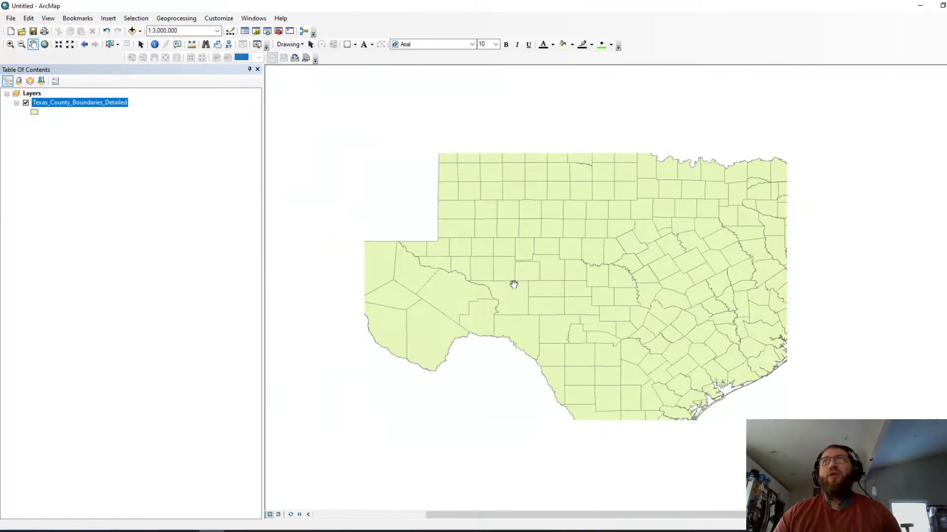
mouse_move(528, 276)
left_mouse_down()
mouse_move(527, 315)
mouse_move(523, 284)
left_mouse_up()
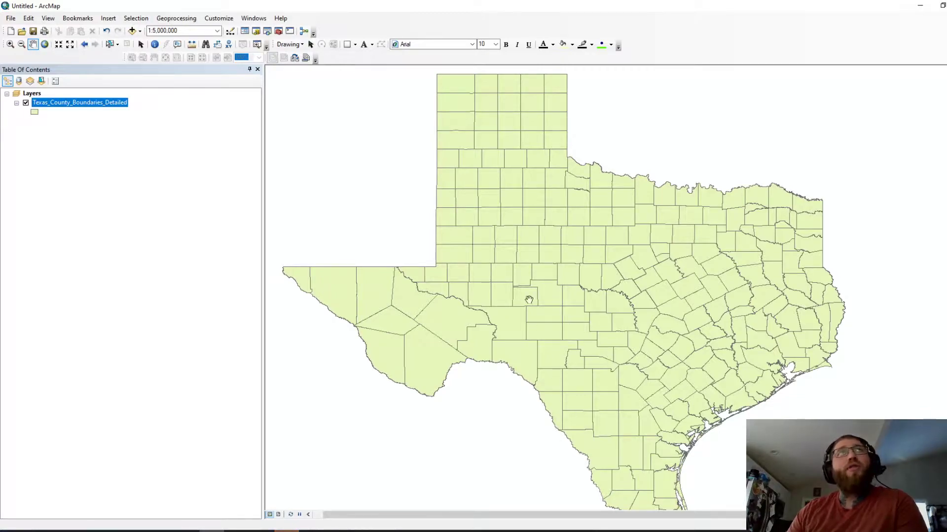
Step: Open the Texas_County_Boundaries_Detailed attribute table and position it so the layer list stays visible
right_click(57, 103)
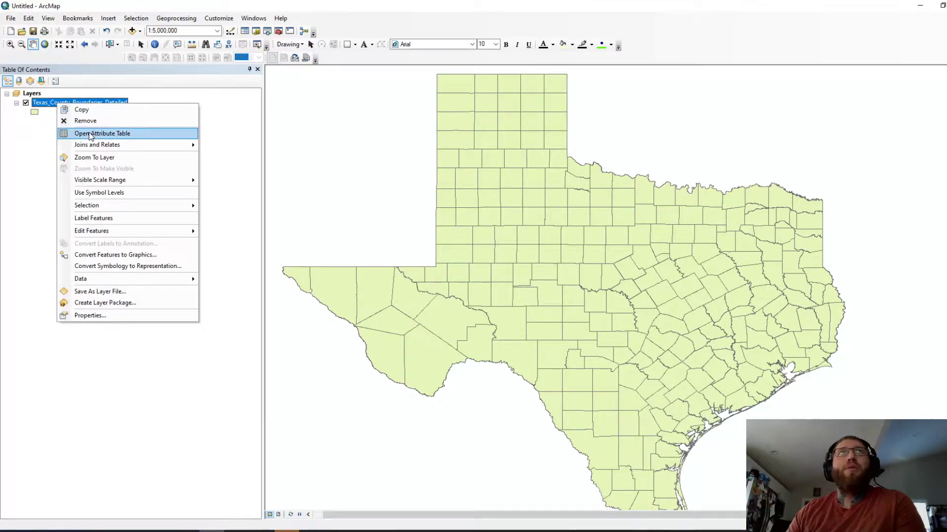
left_click(12, 138)
right_click(54, 104)
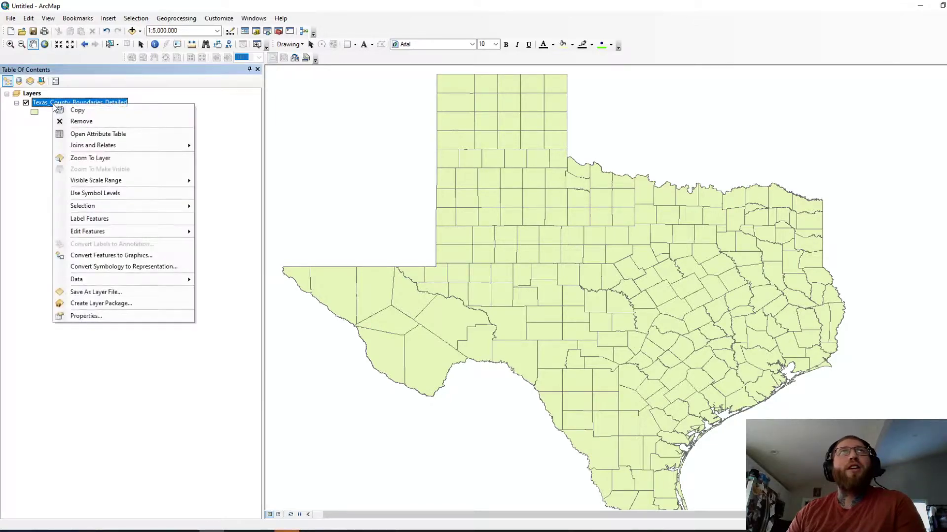
left_click(106, 134)
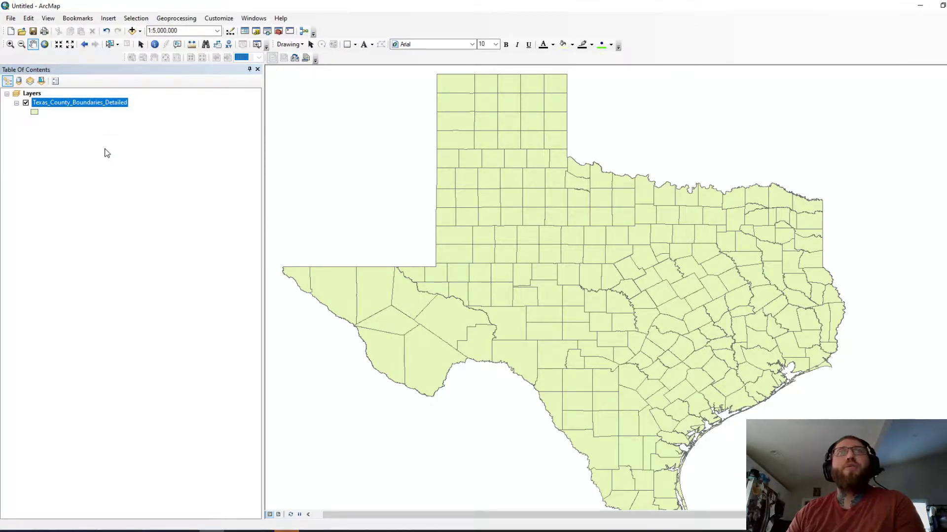
left_click_drag(387, 153, 476, 58)
left_click_drag(144, 56, 255, 49)
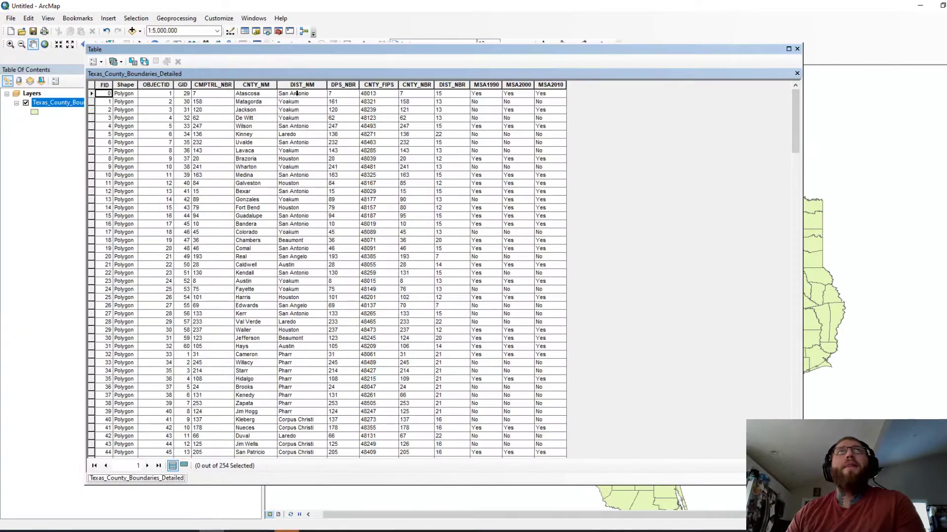
left_click(125, 95)
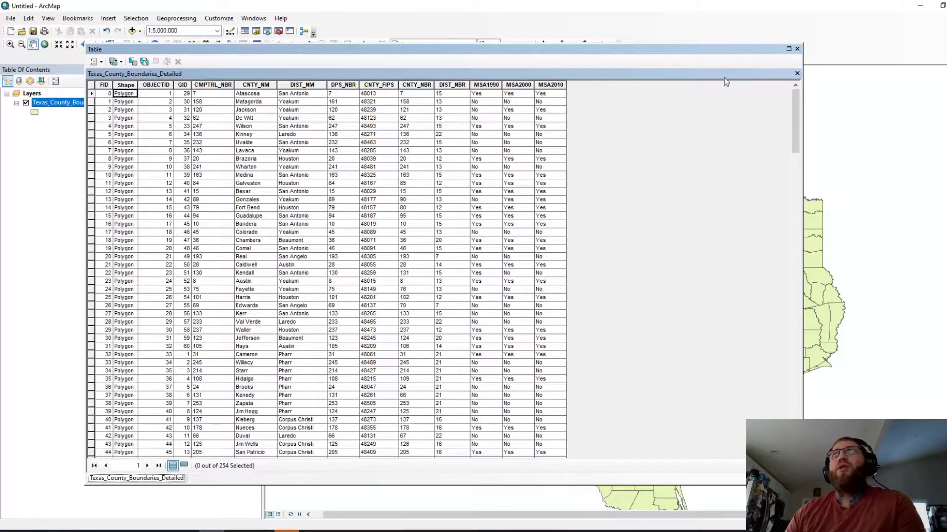
left_click_drag(715, 55, 694, 69)
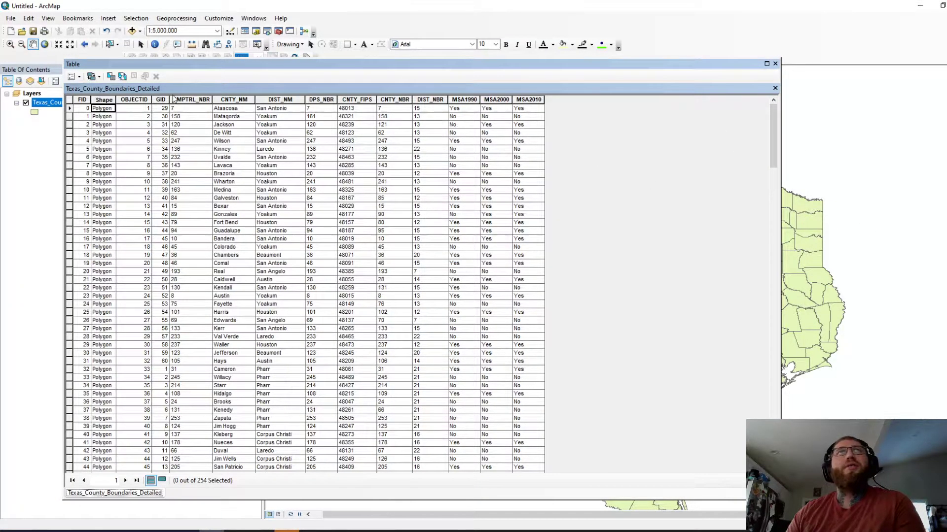
left_click(229, 109)
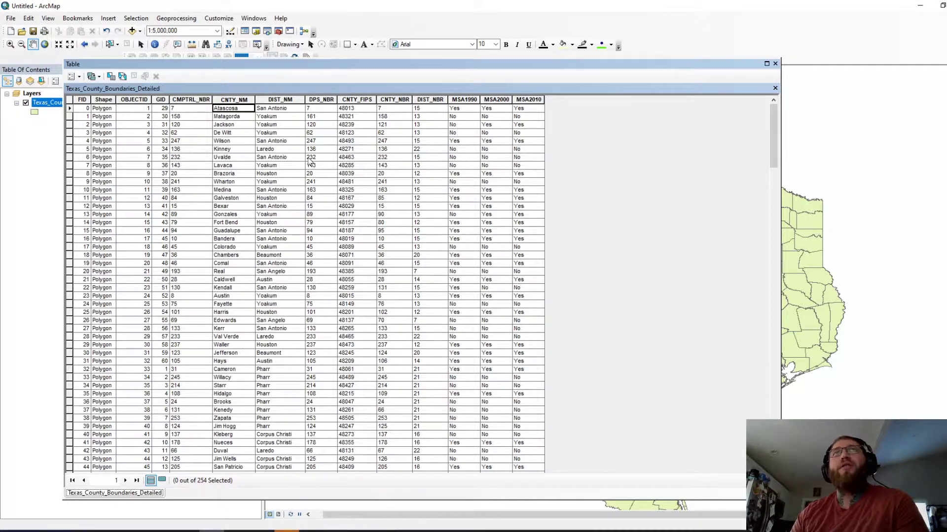
scroll(230, 122, "down", 5)
scroll(230, 124, "down", 4)
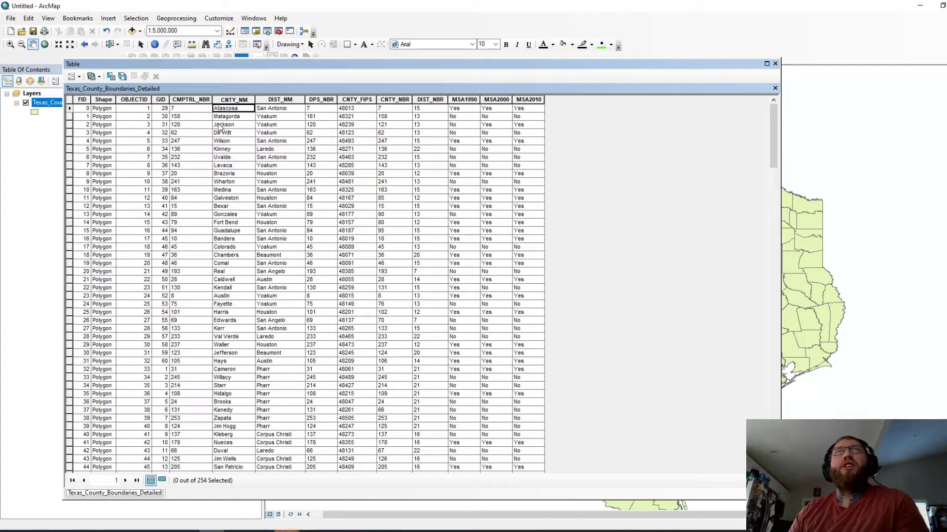
scroll(225, 156, "down", 6)
scroll(224, 156, "up", 15)
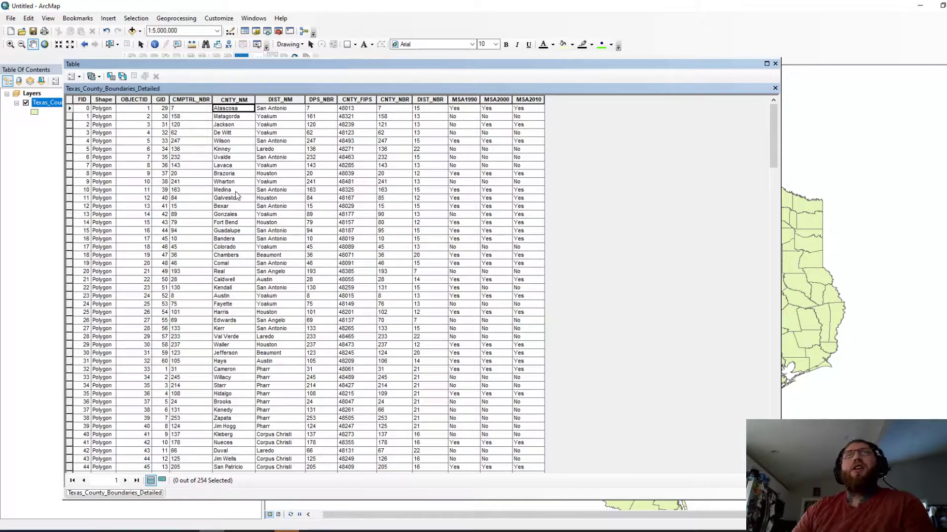
Step: Close the county table, then load the 2016$ sheet from Election_Cty_Abbr.xls as a map table
left_click(776, 65)
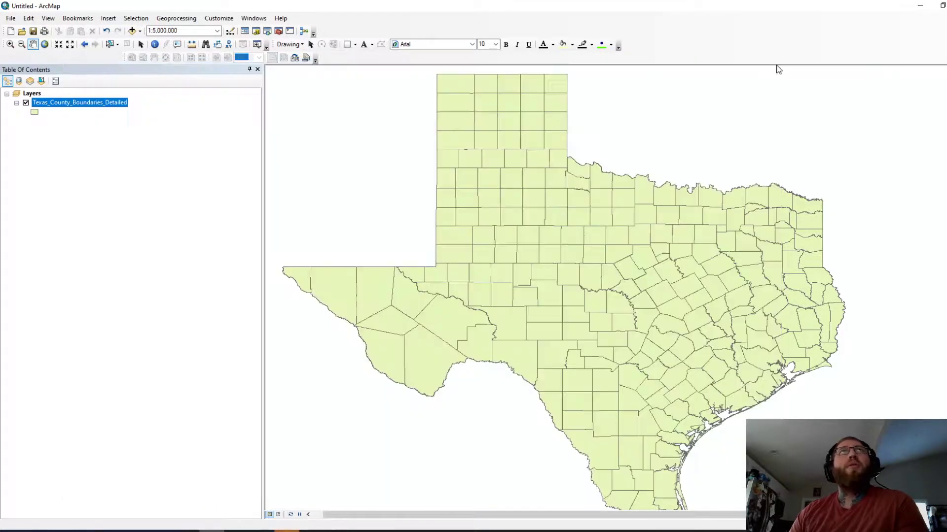
left_click(134, 31)
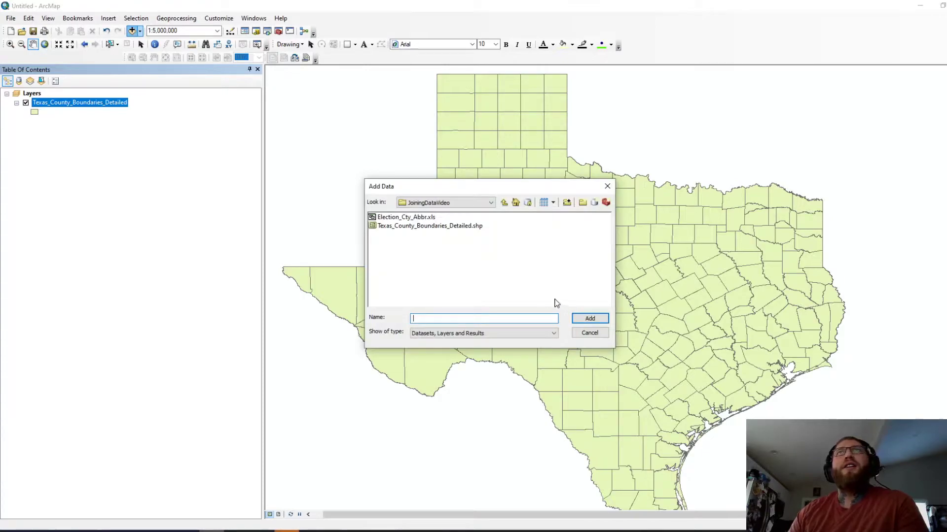
left_click(406, 218)
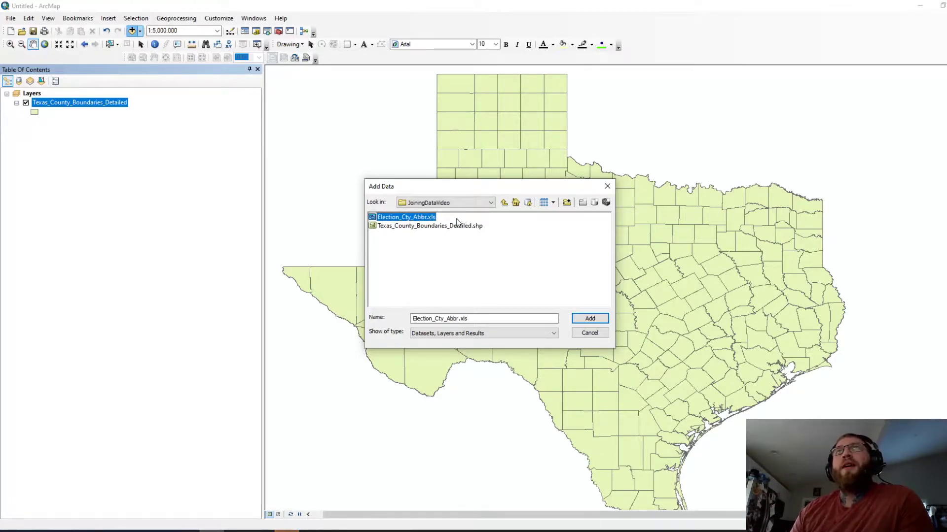
left_click(590, 318)
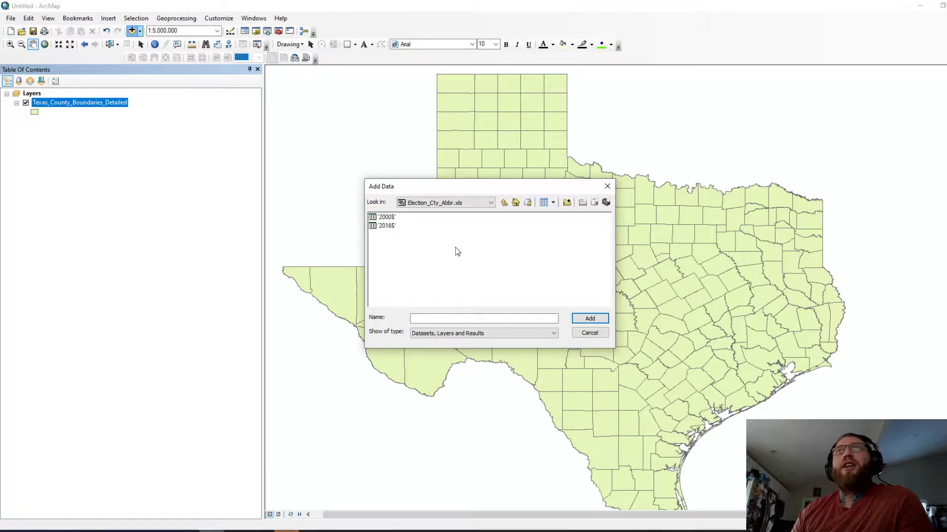
left_click(385, 226)
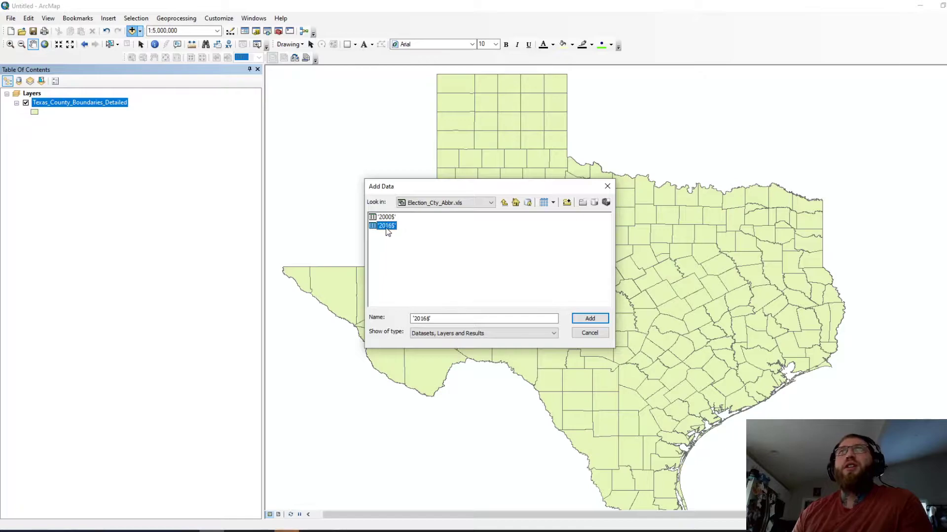
left_click(591, 319)
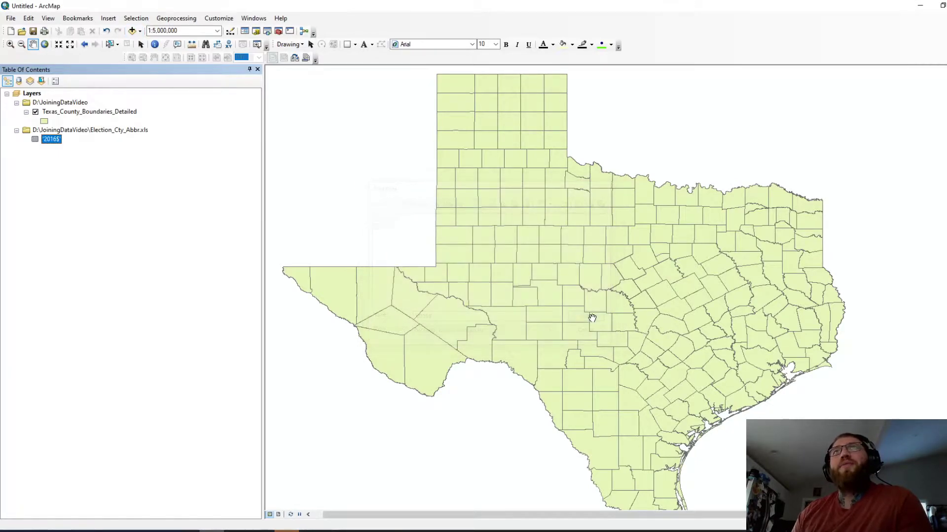
Step: Open the 2016$ table and browse its county column
right_click(51, 139)
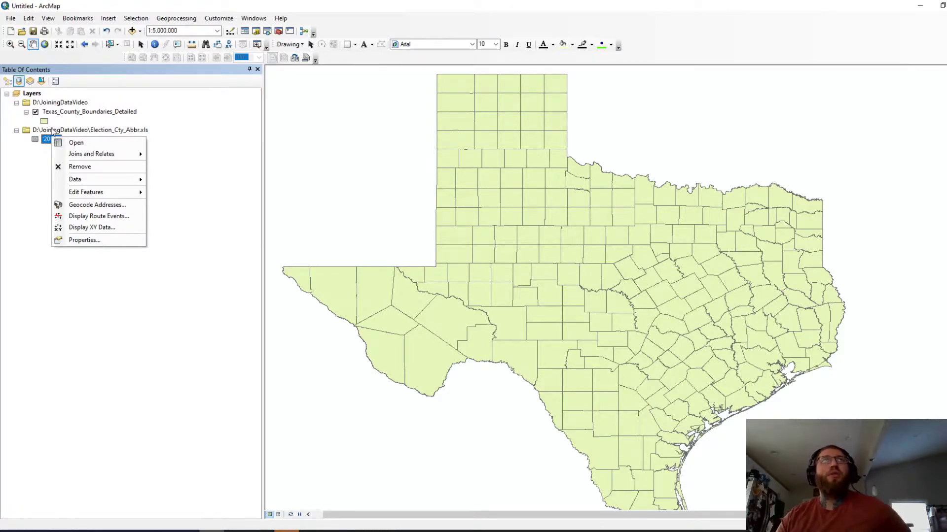
left_click(77, 143)
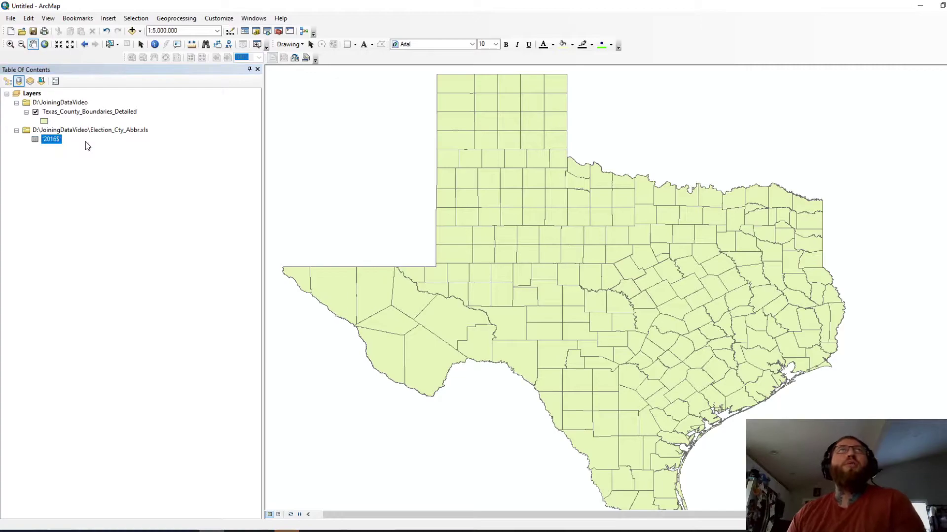
left_click_drag(349, 70, 394, 77)
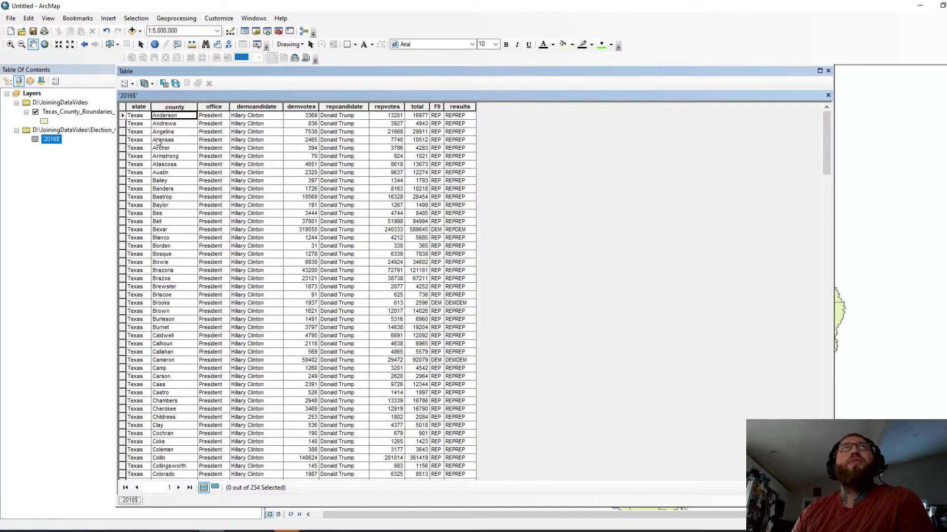
left_click(177, 106)
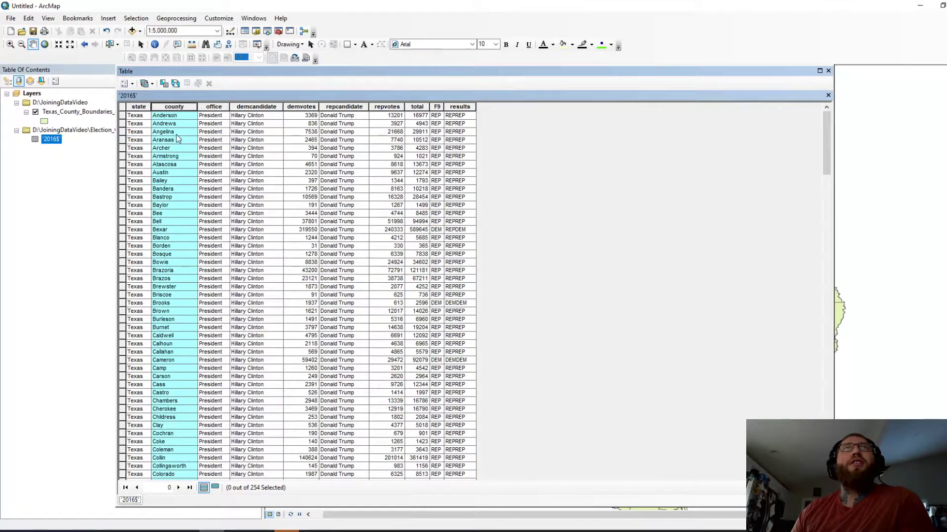
scroll(171, 239, "down", 14)
scroll(174, 244, "down", 5)
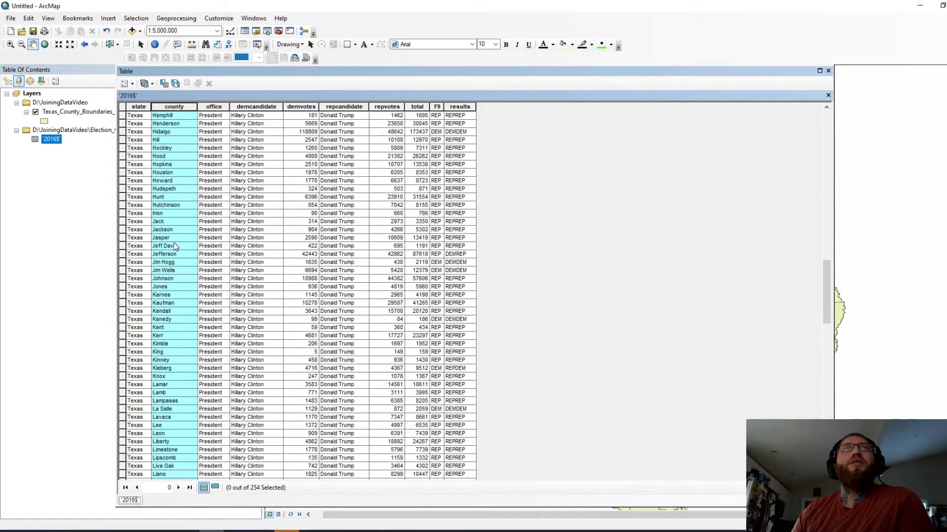
scroll(168, 240, "up", 17)
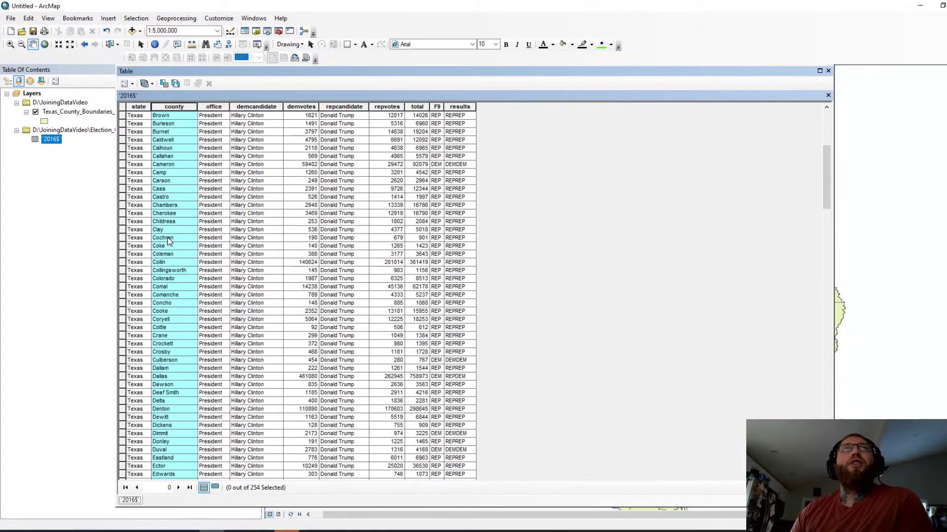
scroll(178, 148, "up", 2)
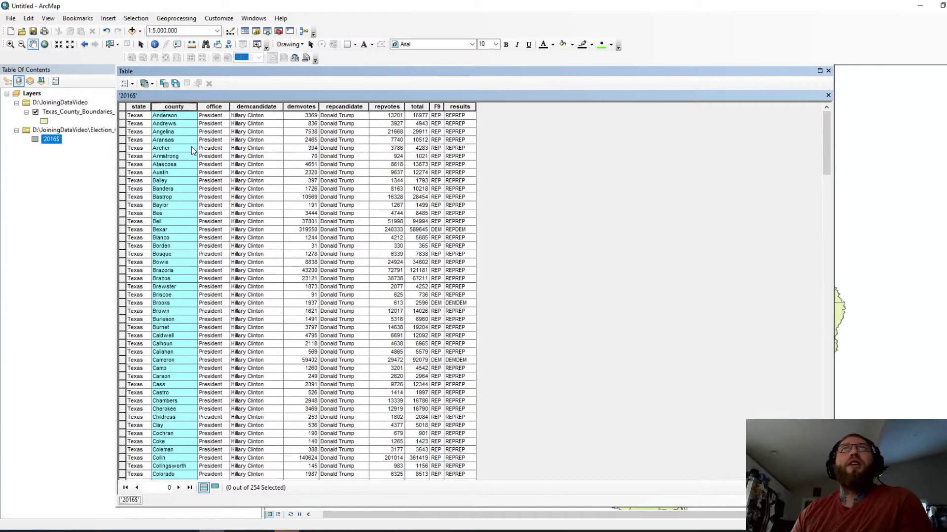
Step: Scan the results column through the 254 rows, then close the 2016$ table
left_click(457, 106)
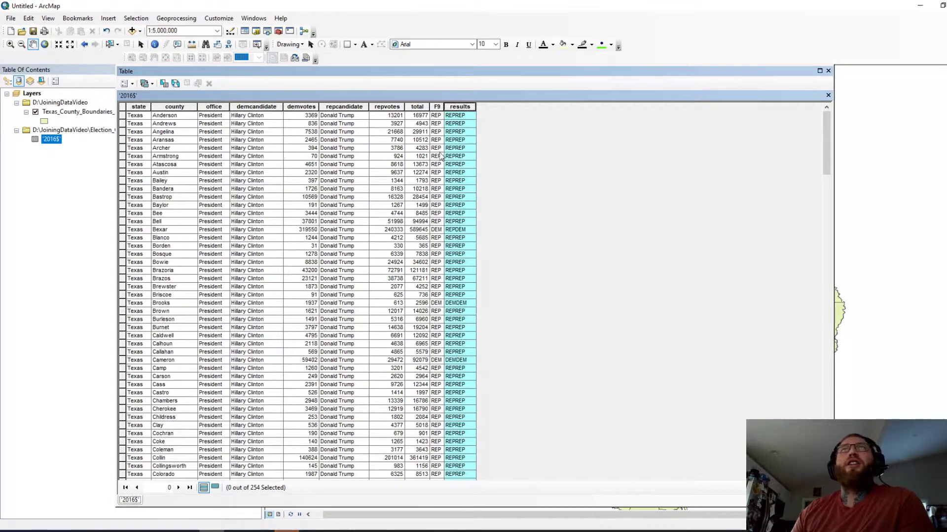
scroll(469, 162, "down", 1)
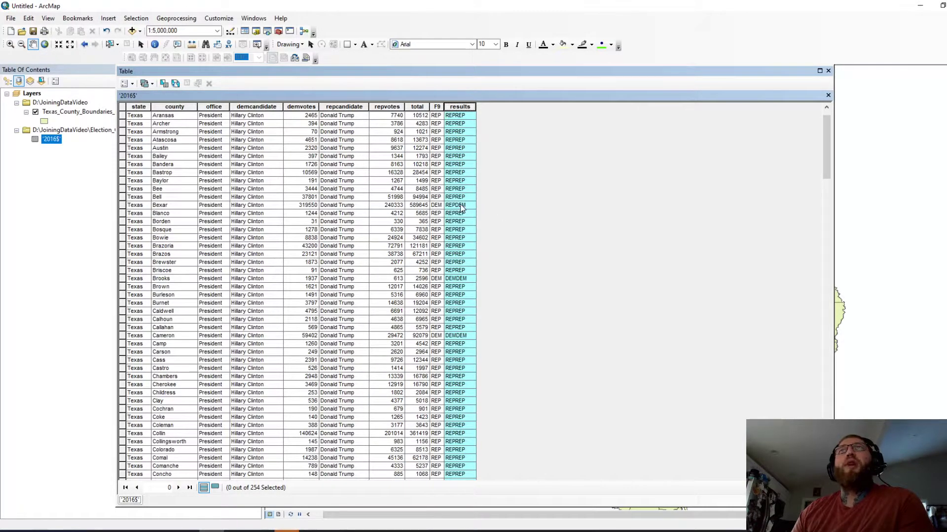
scroll(477, 266, "down", 1)
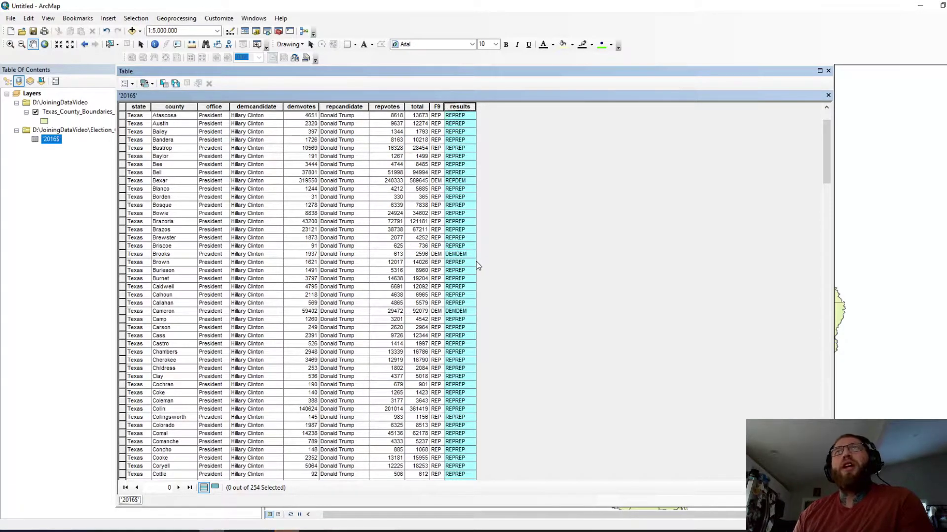
scroll(456, 280, "down", 2)
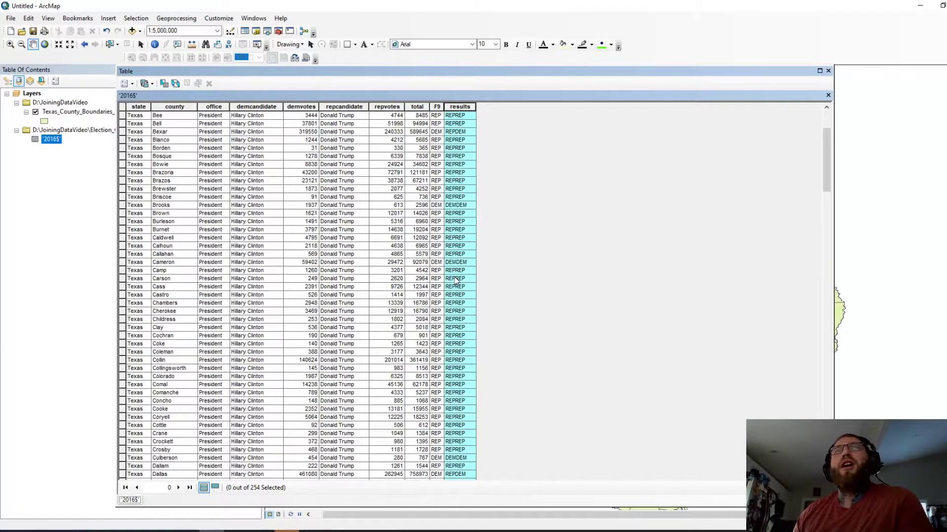
scroll(435, 267, "down", 4)
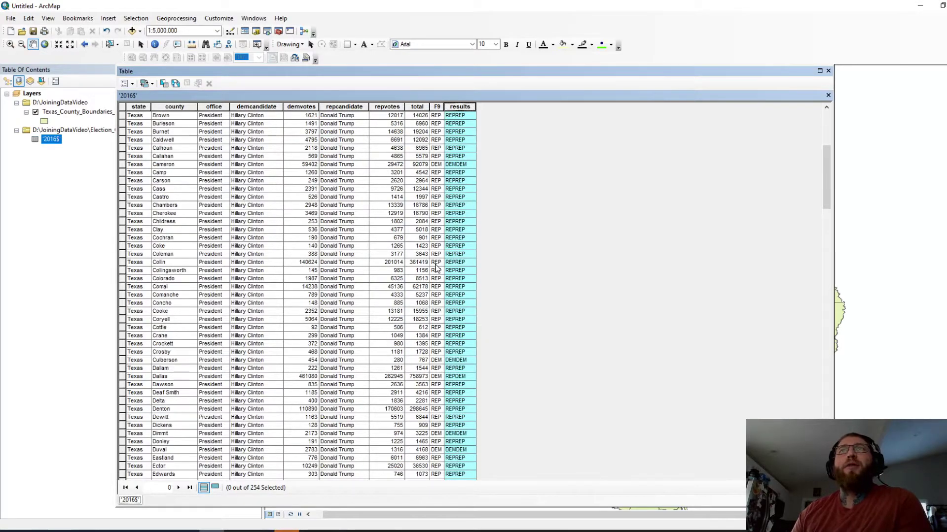
scroll(436, 267, "up", 8)
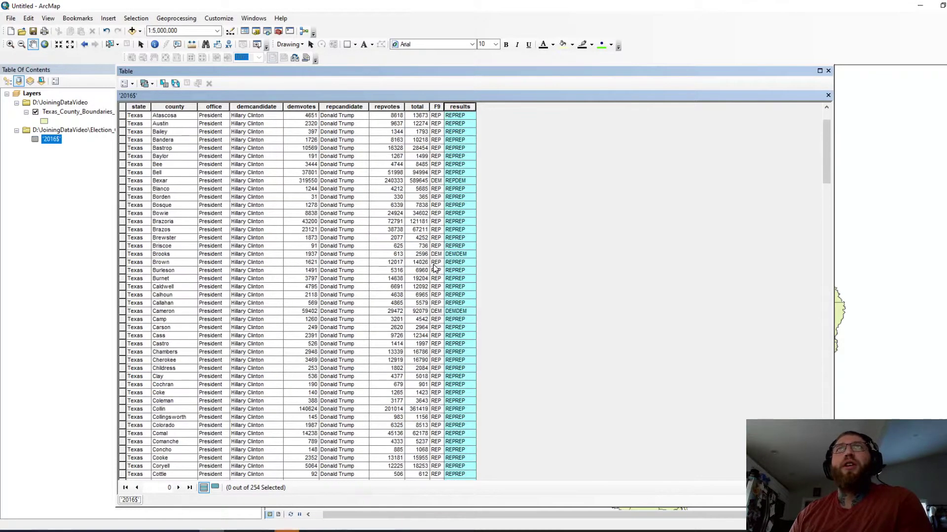
left_click(828, 71)
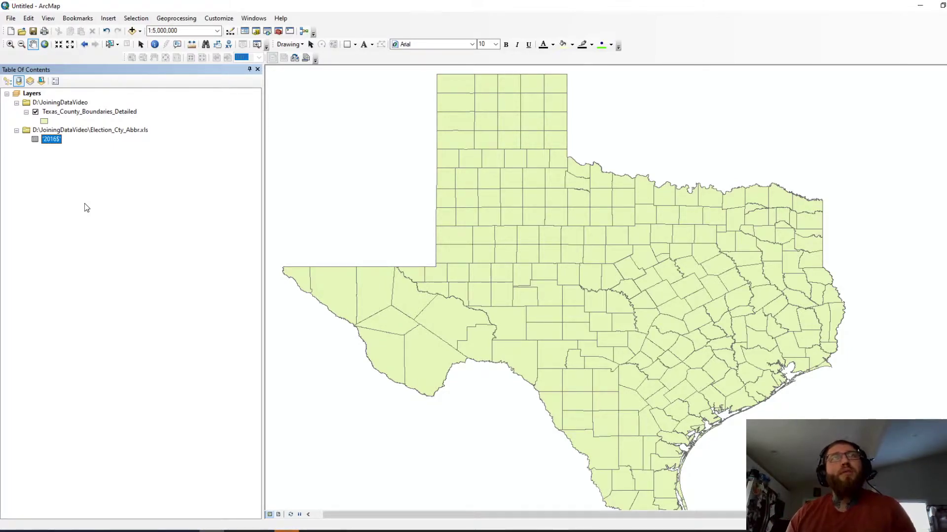
Step: Open Joins and Relates > Join for the Texas_County_Boundaries_Detailed layer
left_click(73, 207)
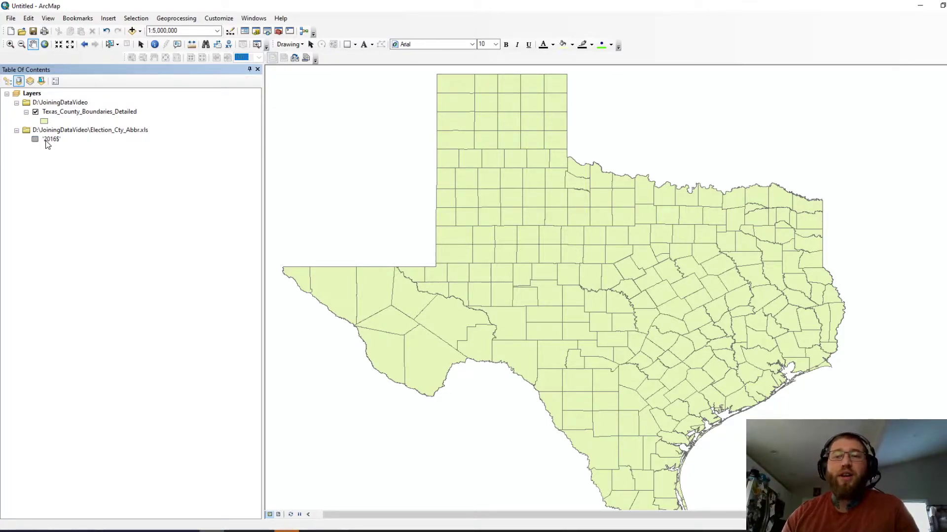
left_click(78, 114)
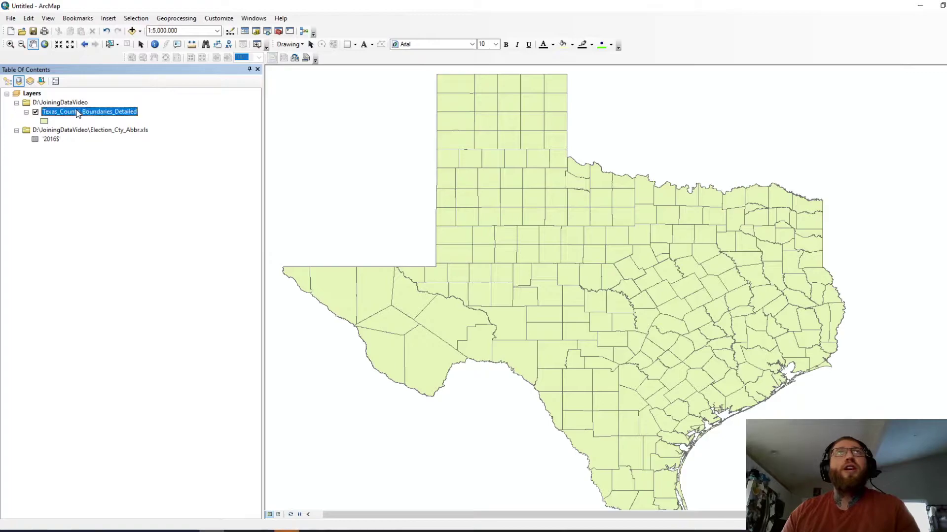
right_click(77, 114)
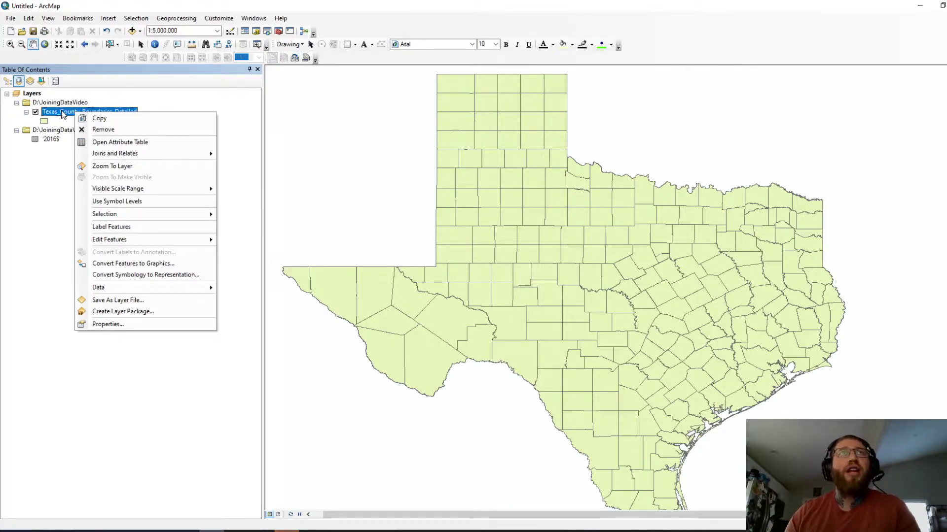
left_click(67, 152)
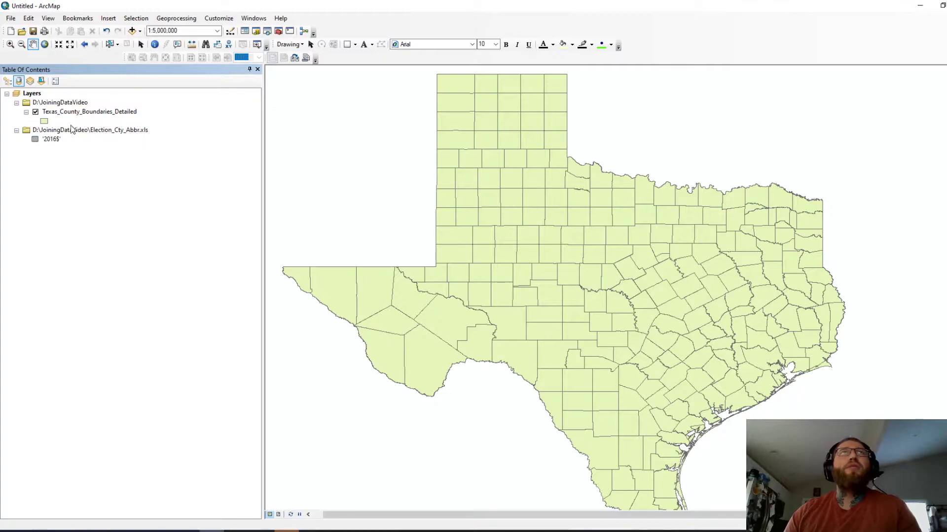
left_click(82, 116)
right_click(82, 116)
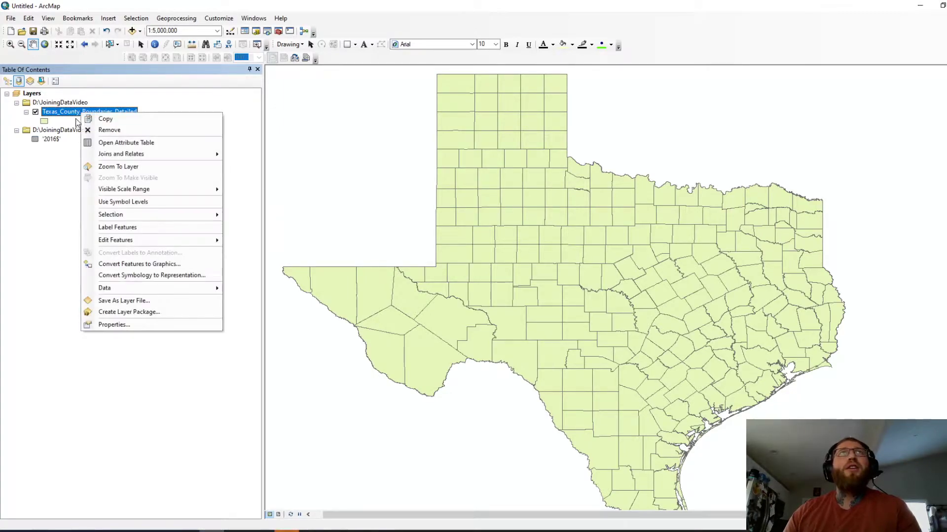
mouse_move(152, 156)
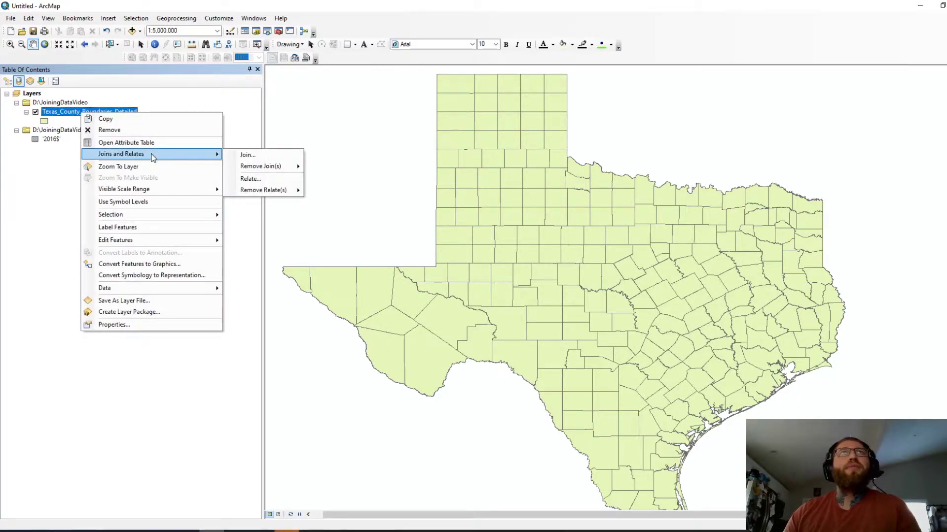
left_click(246, 155)
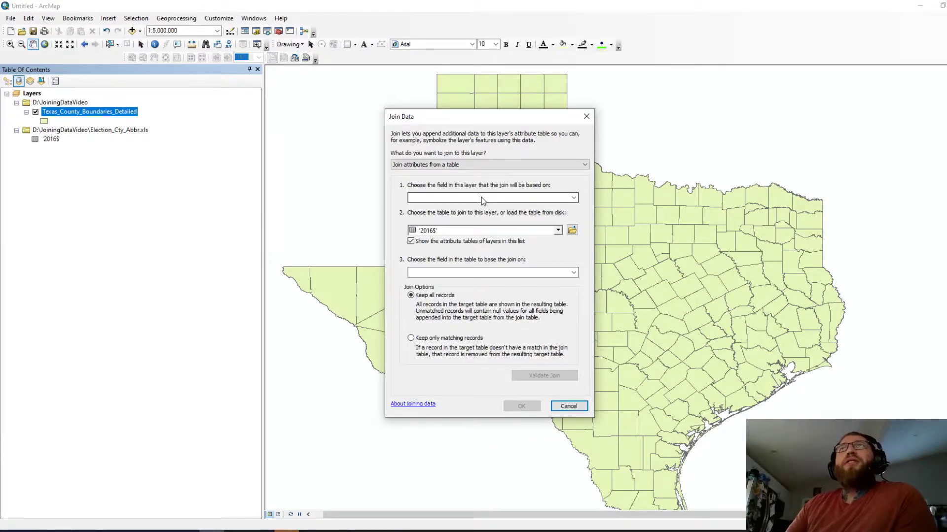
Step: Join 2016$ to the county layer on CNTY_NM = county, validating 253 of 254 matches
left_click(482, 199)
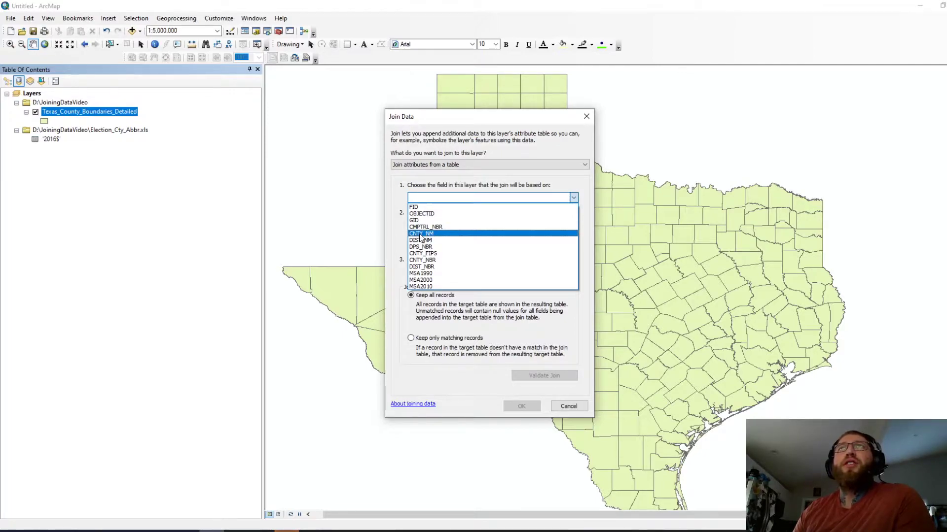
left_click(417, 234)
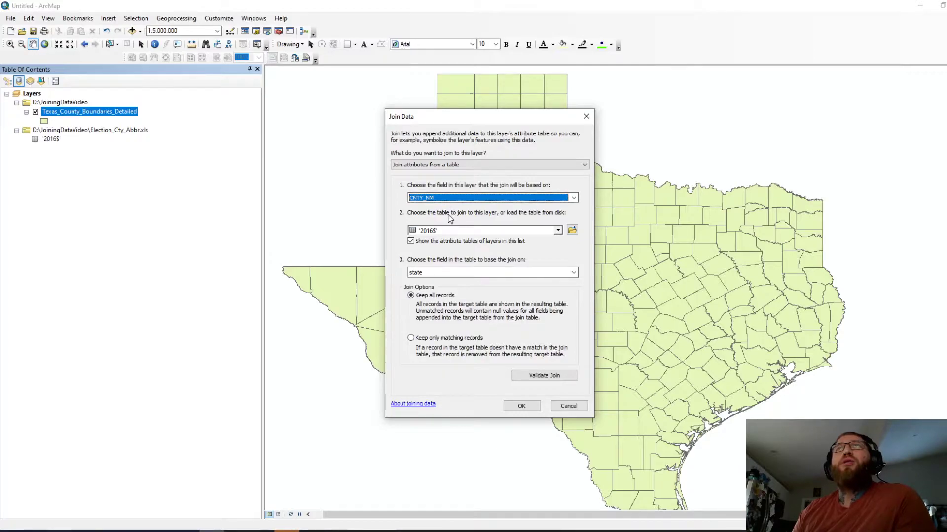
left_click(470, 230)
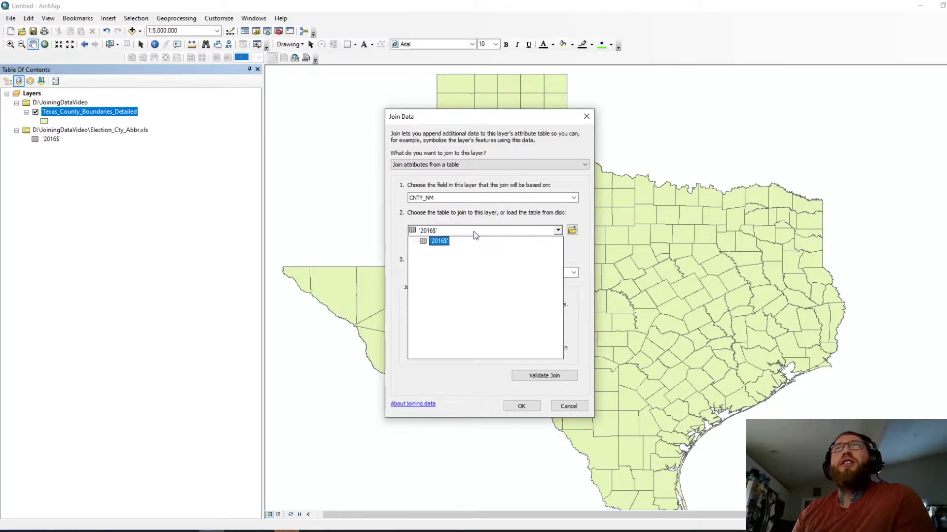
left_click(469, 233)
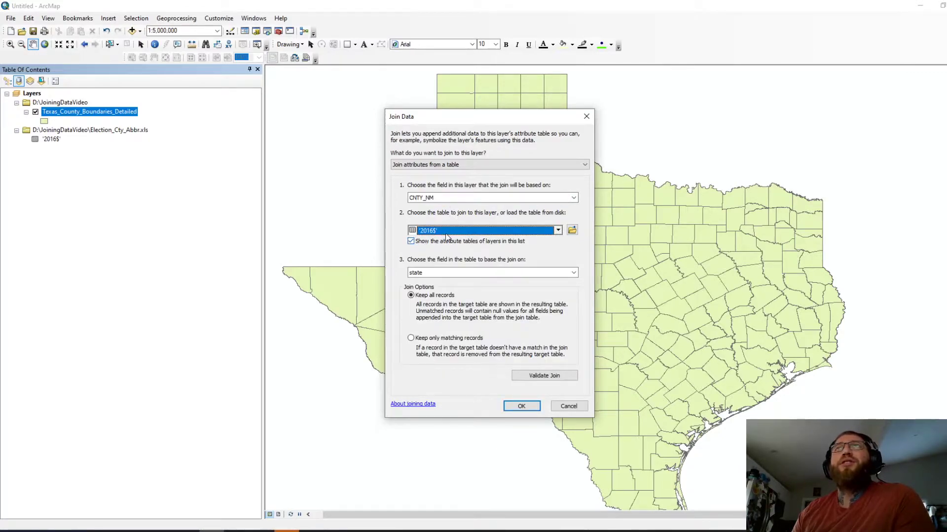
left_click(450, 274)
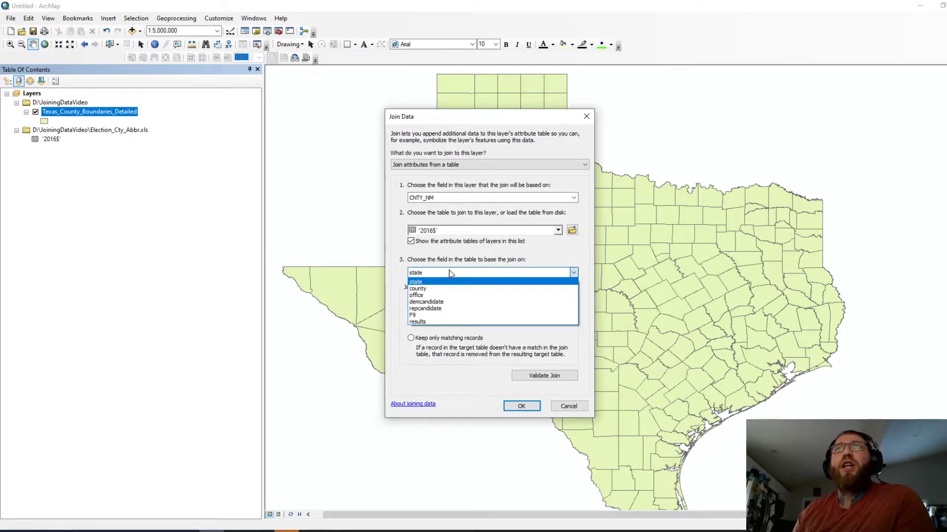
left_click(418, 290)
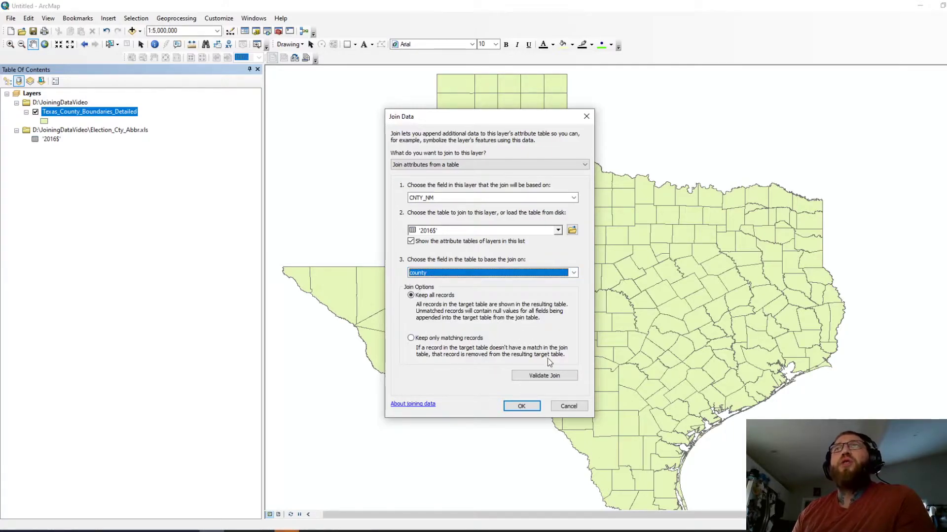
left_click(548, 376)
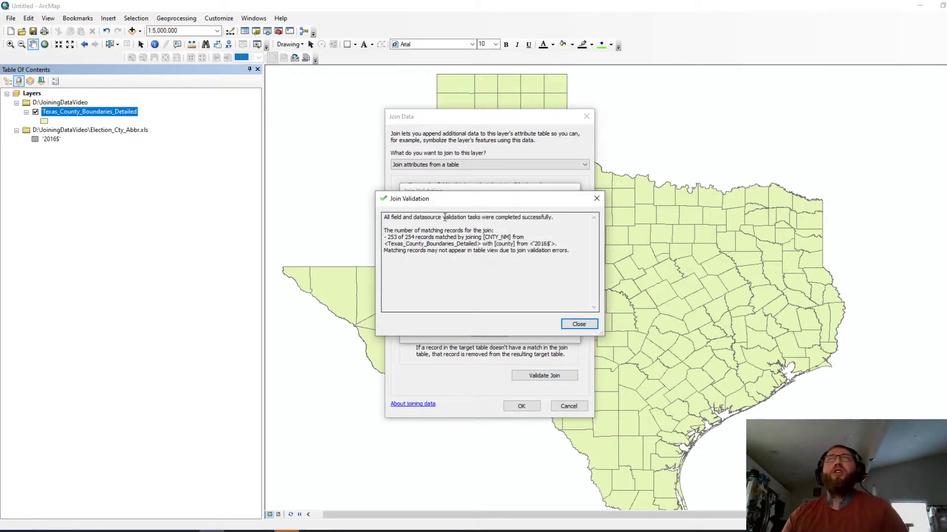
left_click(578, 325)
left_click(515, 406)
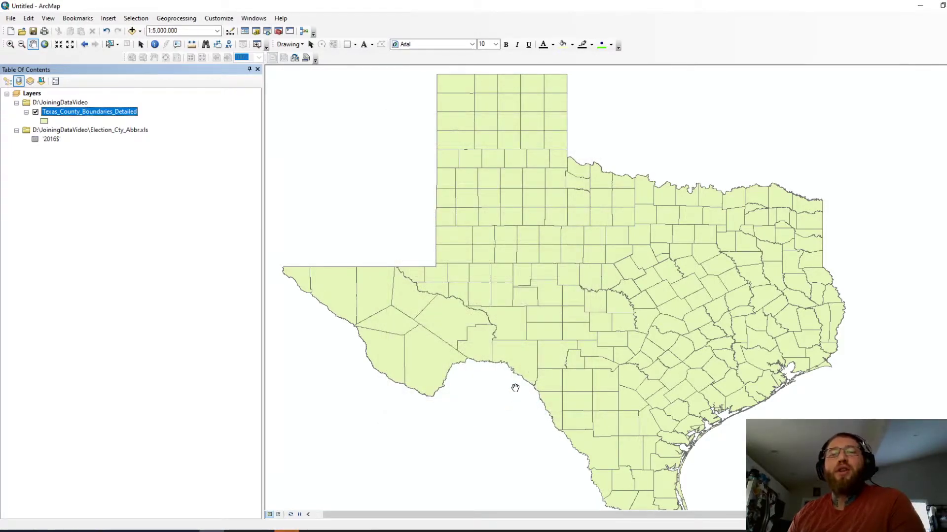
Step: Open the county layer's attribute table to show the joined election fields
left_click(81, 231)
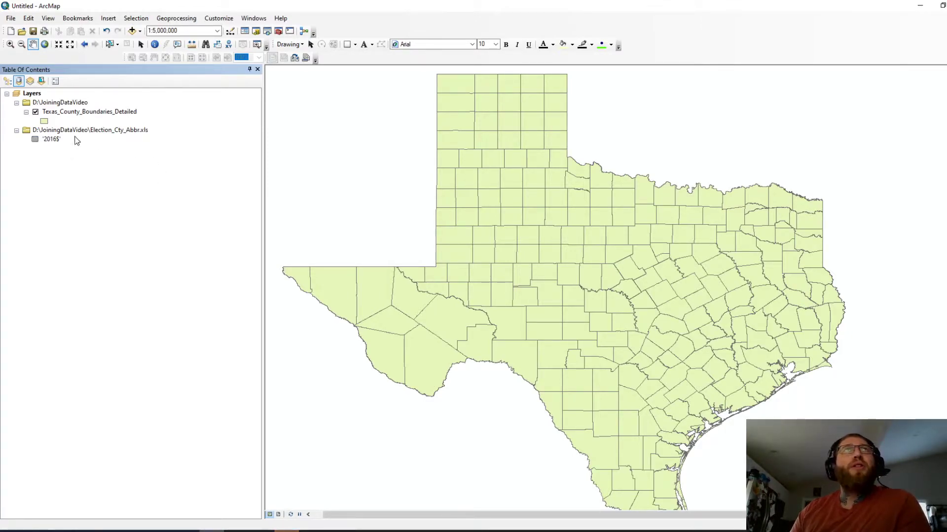
right_click(72, 115)
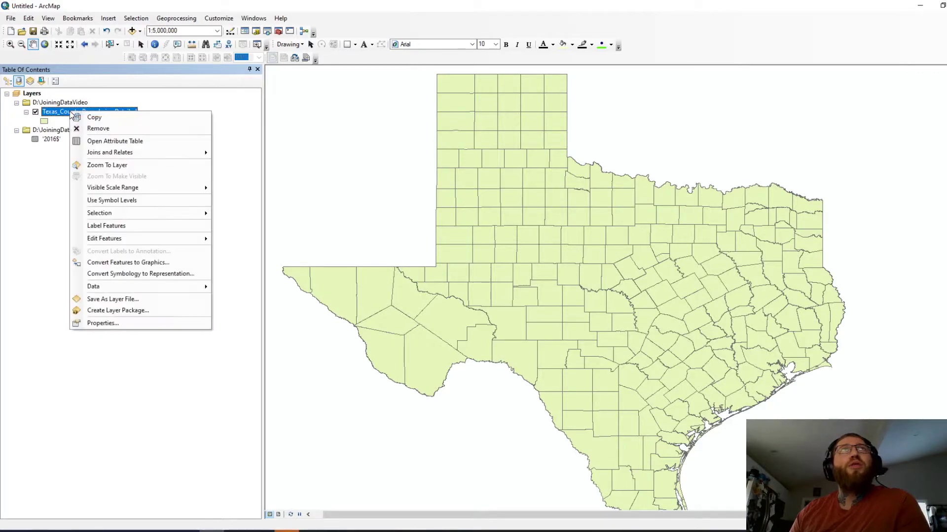
left_click(54, 117)
right_click(54, 117)
left_click(94, 140)
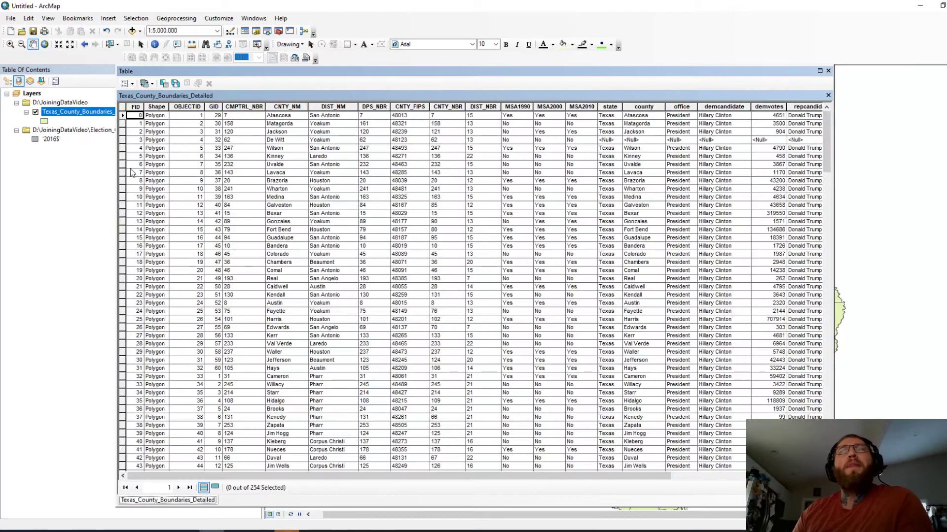
left_click_drag(190, 474, 434, 469)
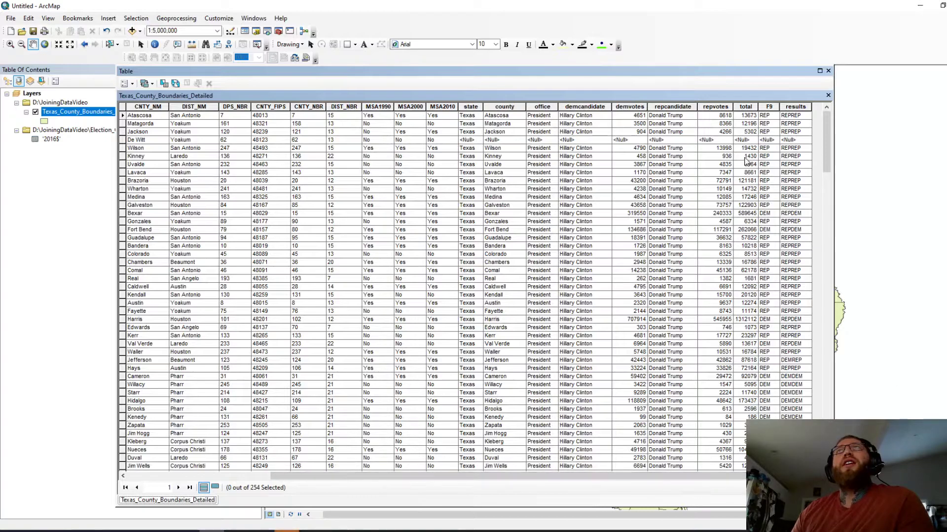
Step: Inspect the joined office, demcandidate, demvotes, repcandidate and repvotes columns
left_click(533, 107)
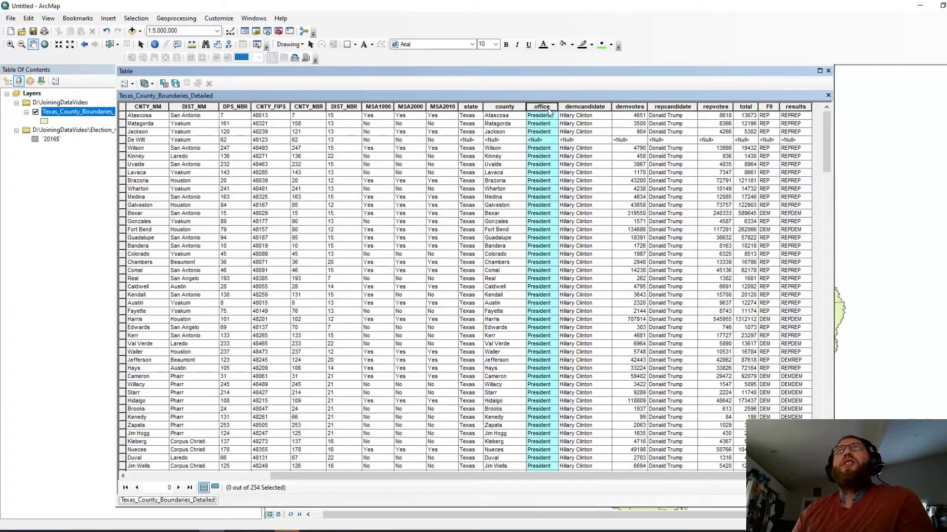
left_click(577, 106)
left_click(635, 107)
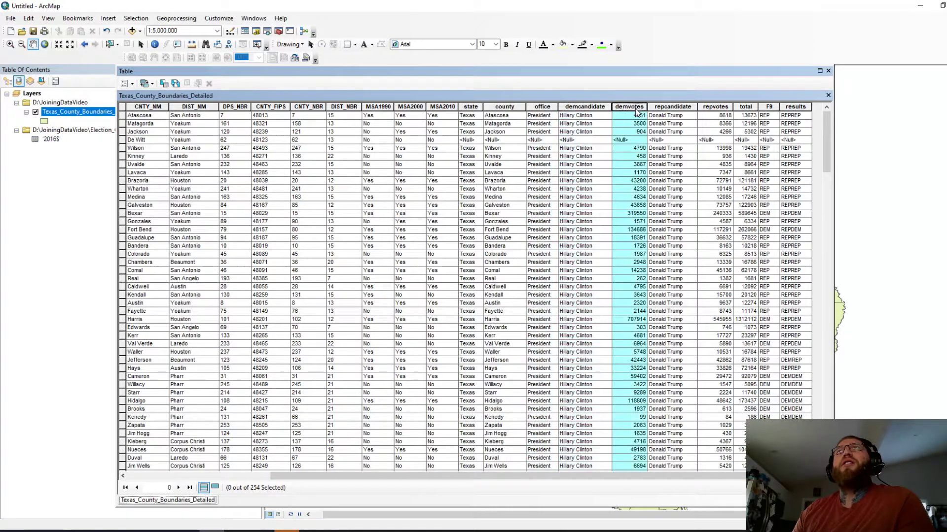
left_click(668, 107)
left_click(713, 107)
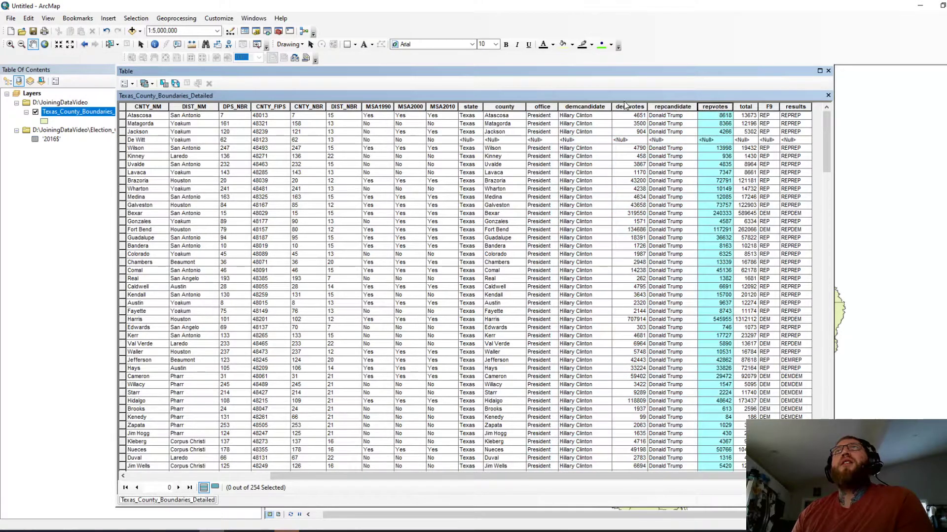
Step: Check the unmatched De Witt record's empty county, vote, total and results values
left_click(500, 132)
left_click(496, 140)
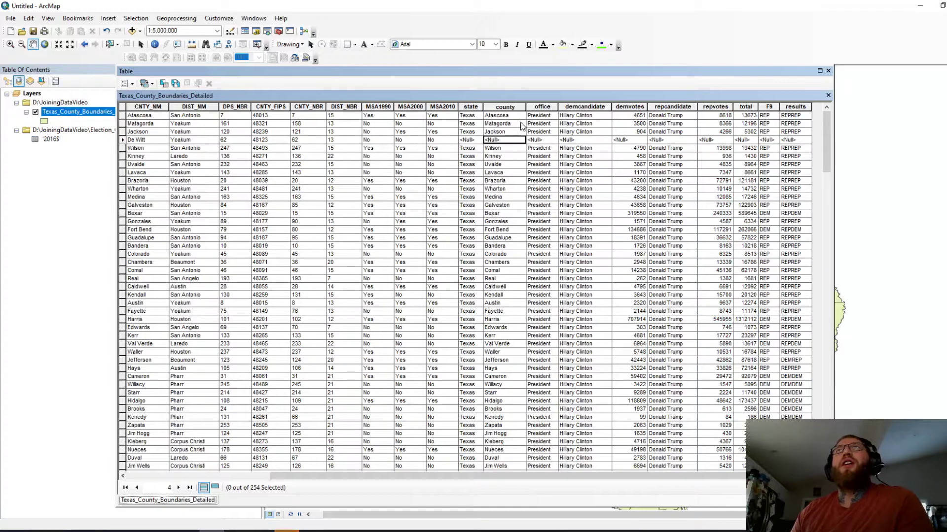
left_click(667, 140)
left_click(713, 140)
left_click(742, 140)
left_click(770, 140)
left_click(789, 141)
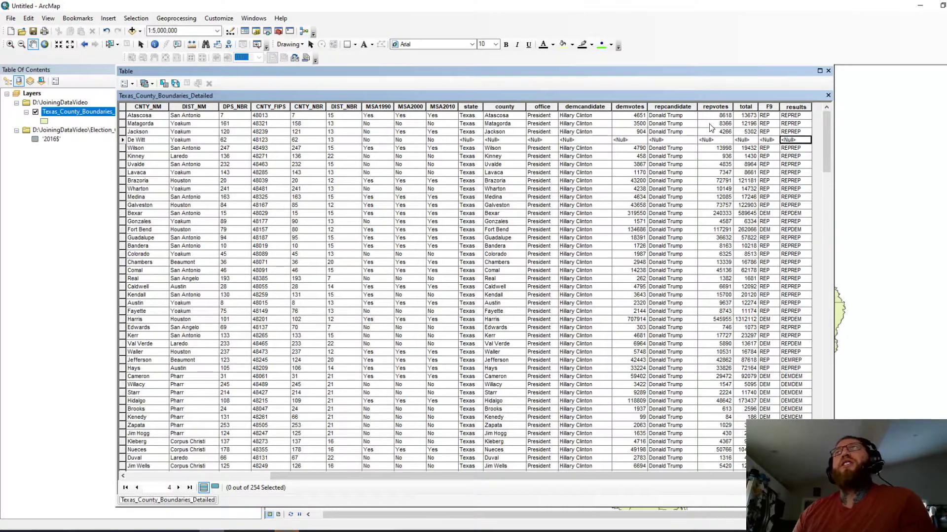
Step: Compare Atascosa's CNTY_NM with its county value, then close the attribute table
left_click(504, 117)
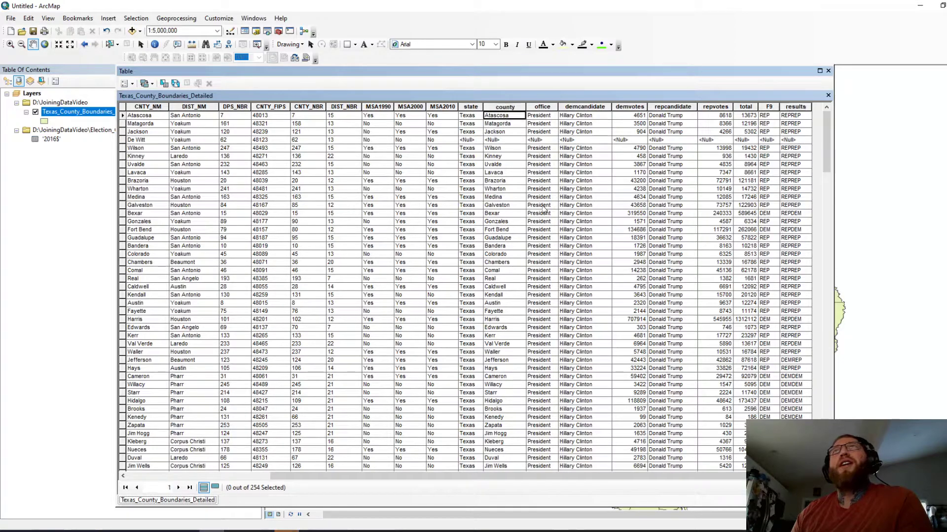
left_click_drag(702, 477, 530, 489)
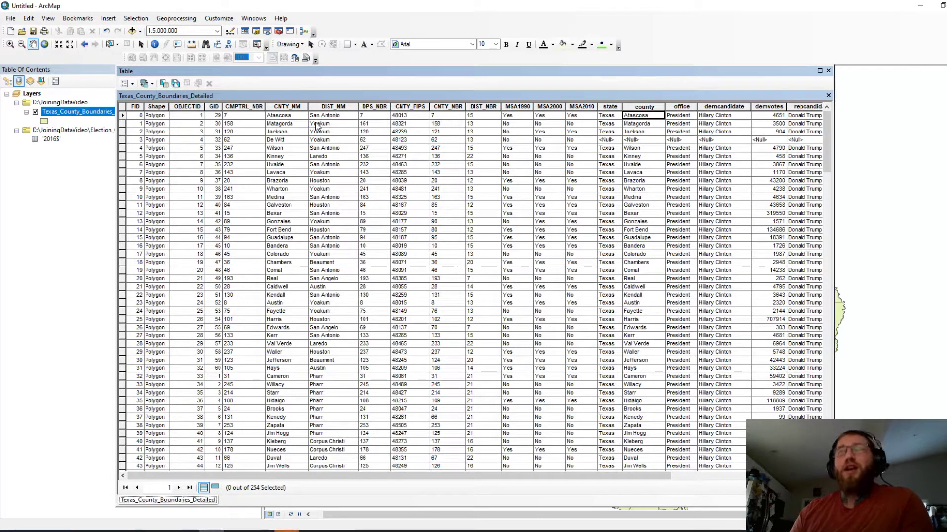
left_click(288, 117)
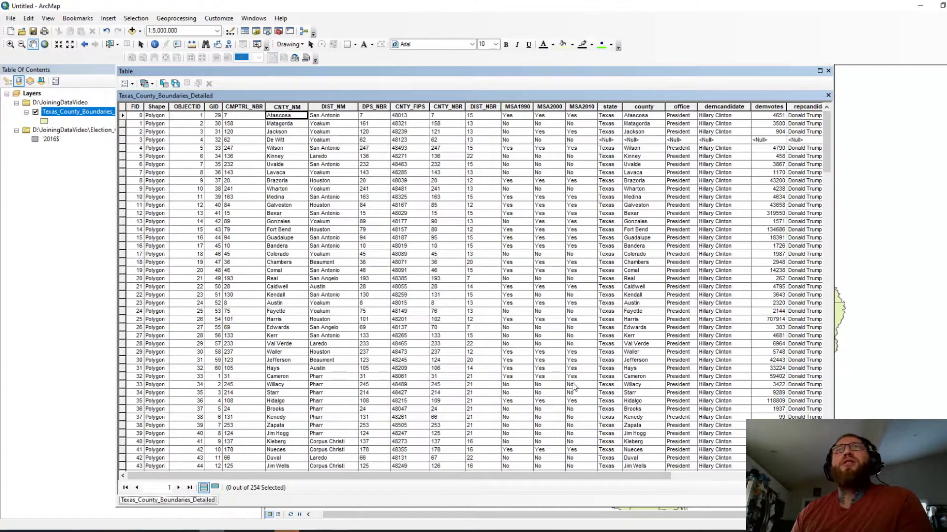
left_click_drag(507, 476, 698, 467)
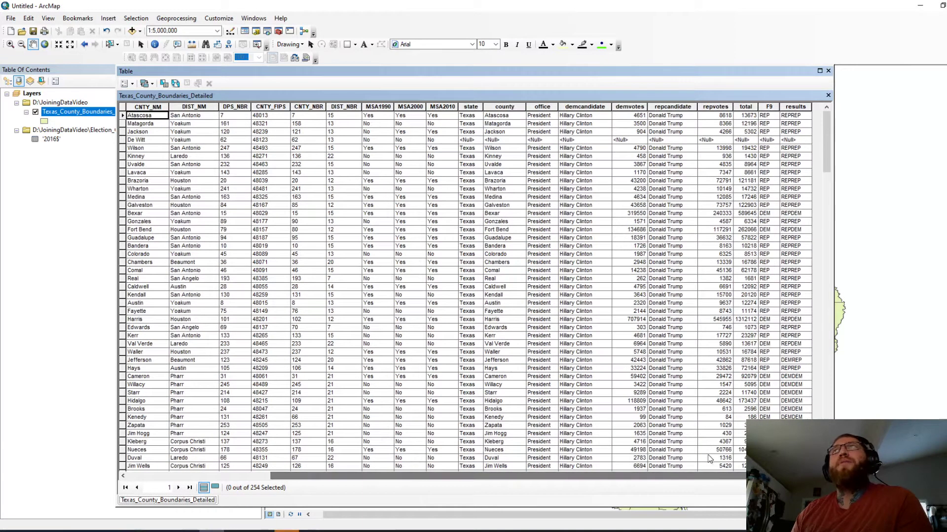
left_click(827, 71)
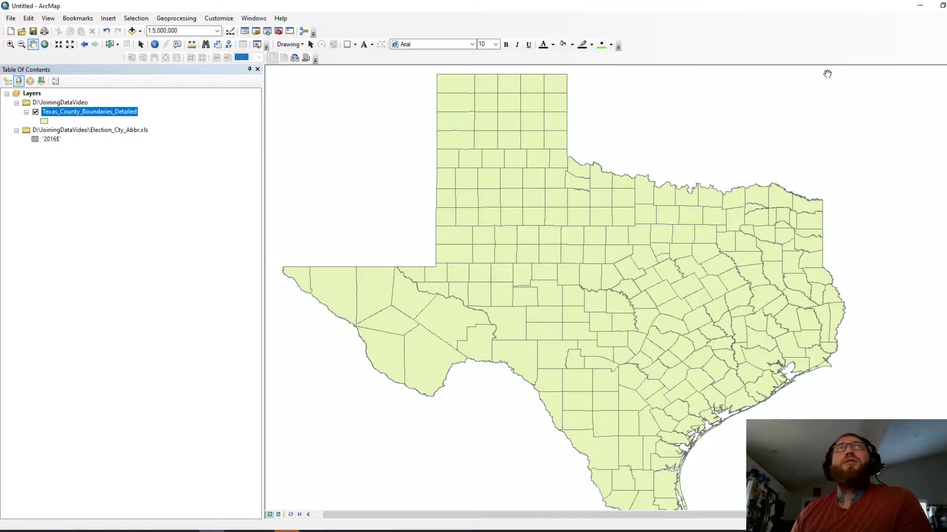
Step: Bring up the context menu of the Texas_County_Boundaries_Detailed layer in the Table Of Contents
left_click(93, 208)
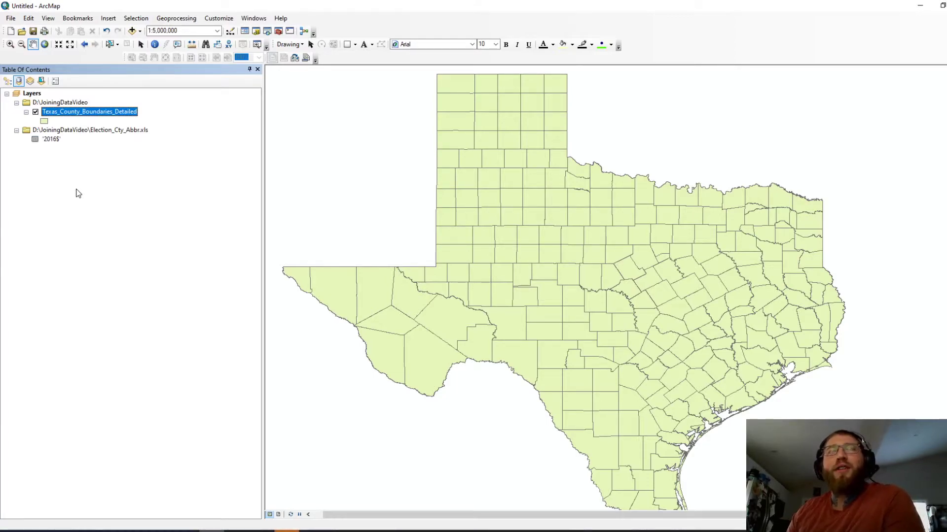
right_click(79, 113)
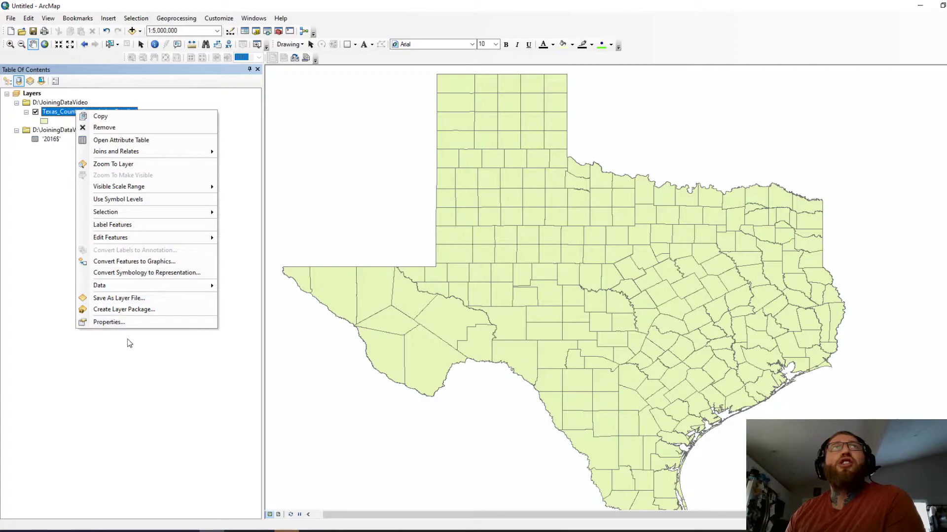
Step: Switch the county layer's symbology to Categories > Unique values using the 'results' field
left_click(115, 323)
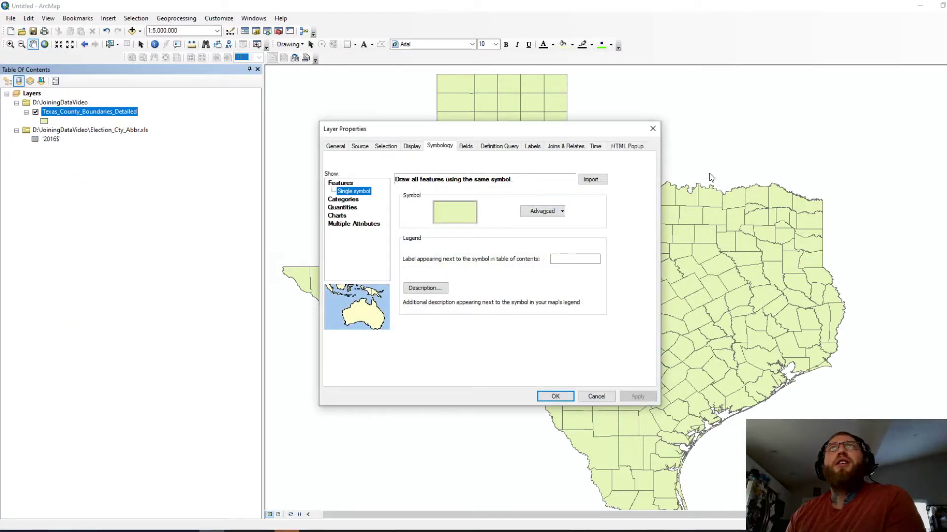
left_click(348, 200)
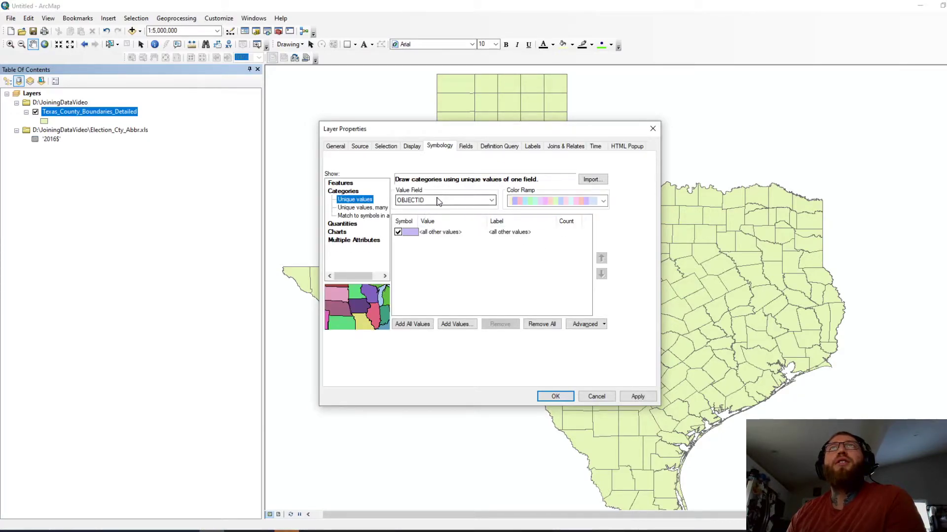
left_click(423, 201)
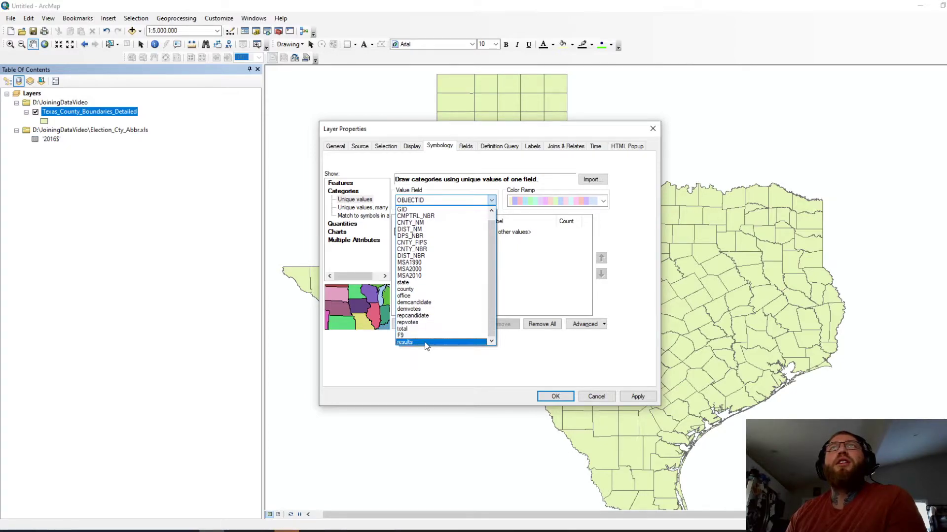
left_click(425, 343)
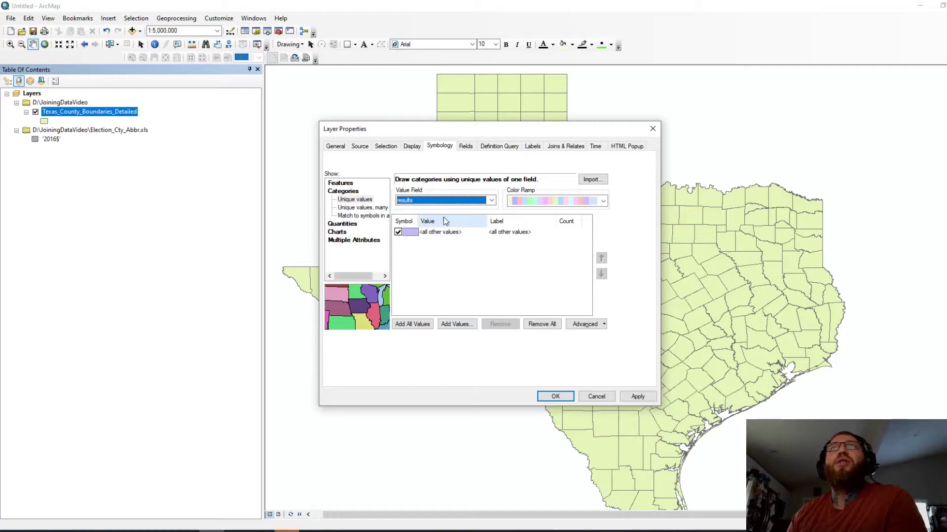
Step: Add all results values, uncheck <all other values> and remove <Null>, keeping DEMDEM, DEMREP, REPDEM, REPREP
left_click(412, 324)
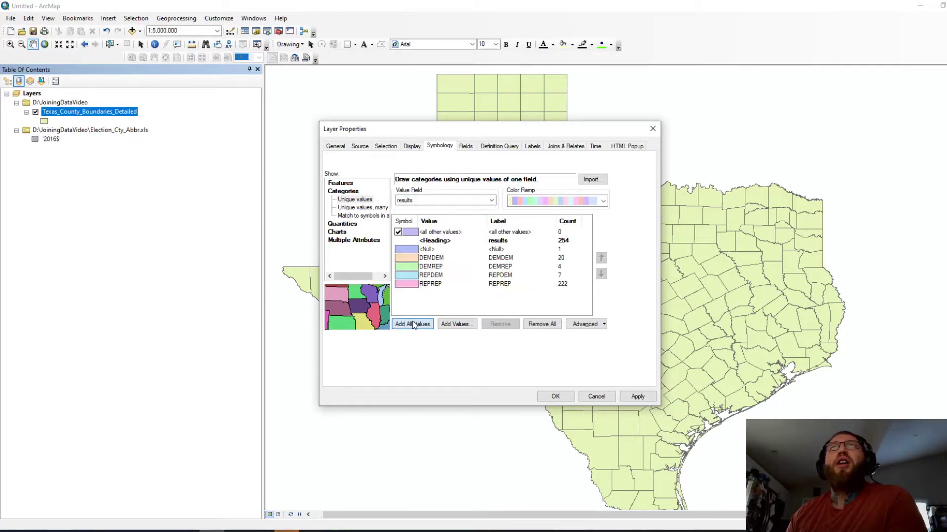
left_click(398, 233)
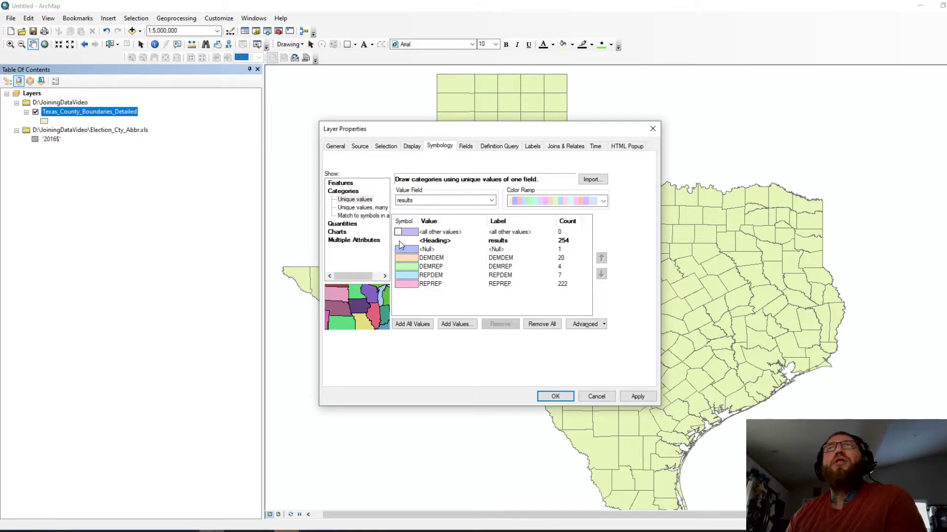
left_click(416, 248)
left_click(437, 232)
left_click(442, 251)
left_click(500, 324)
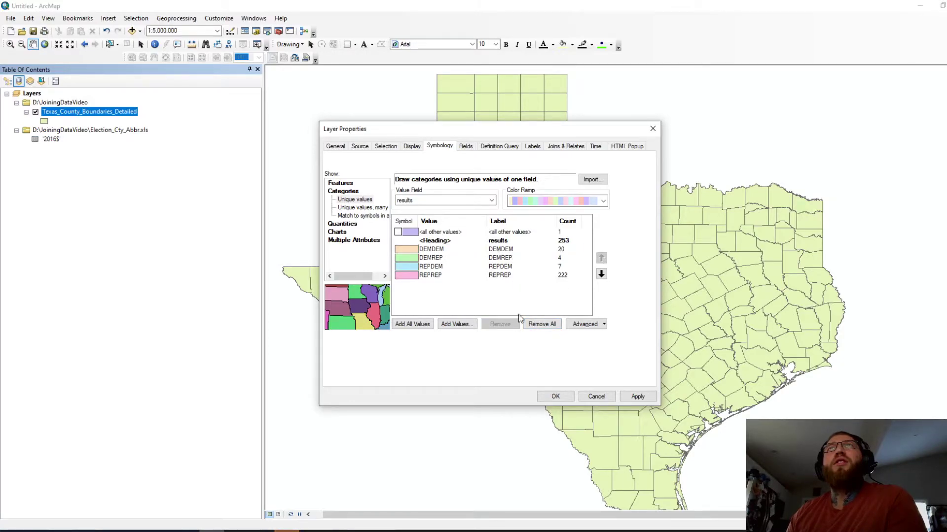
left_click(439, 232)
left_click(500, 234)
left_click(482, 235)
left_click(467, 249)
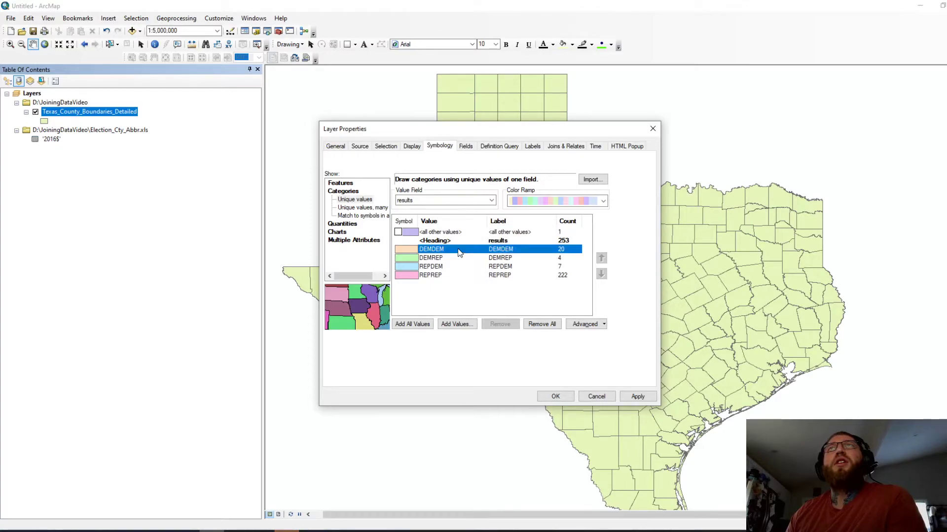
left_click(457, 294)
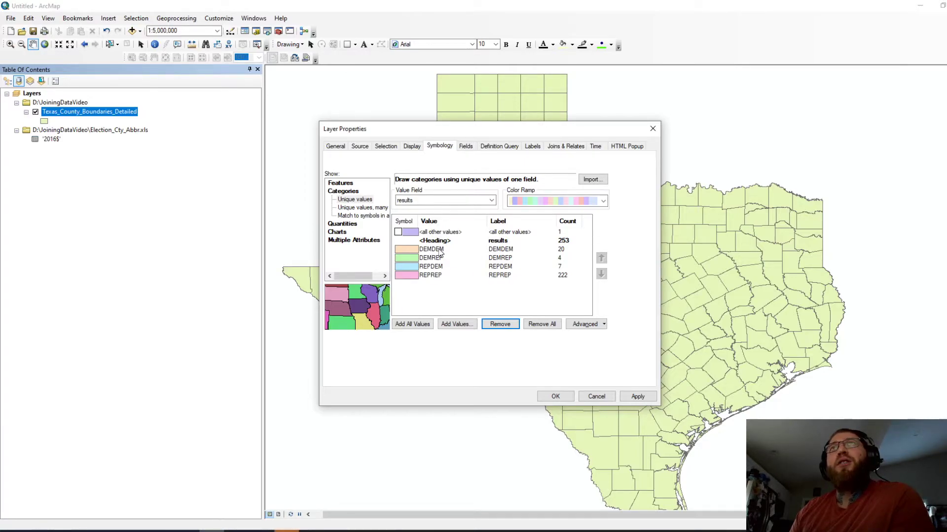
left_click(431, 278)
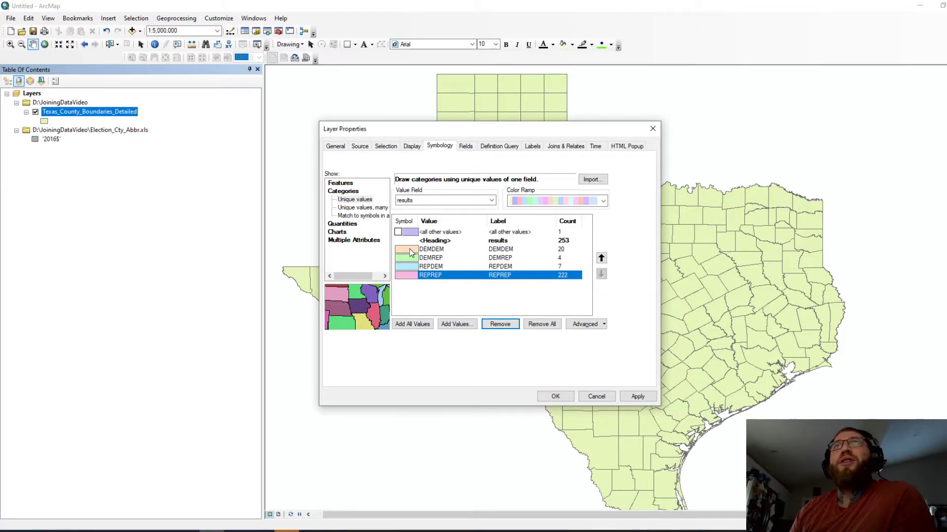
Step: Apply the category colours and move the layer properties aside to reveal the map
left_click(638, 398)
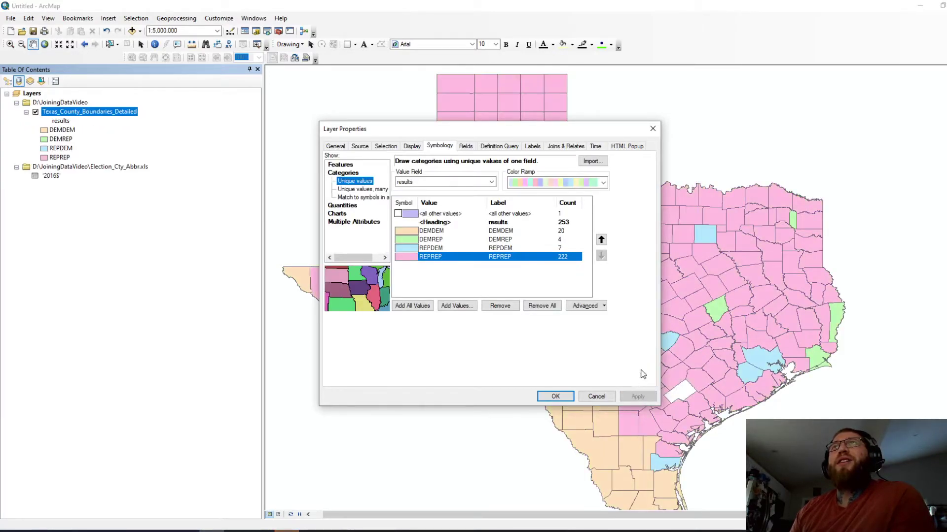
left_click_drag(502, 133, 271, 108)
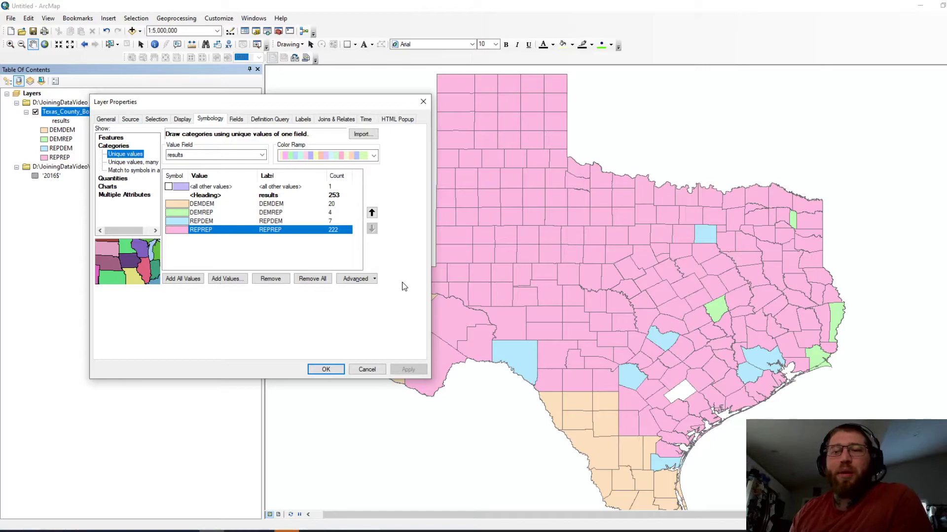
left_click(197, 206)
right_click(201, 207)
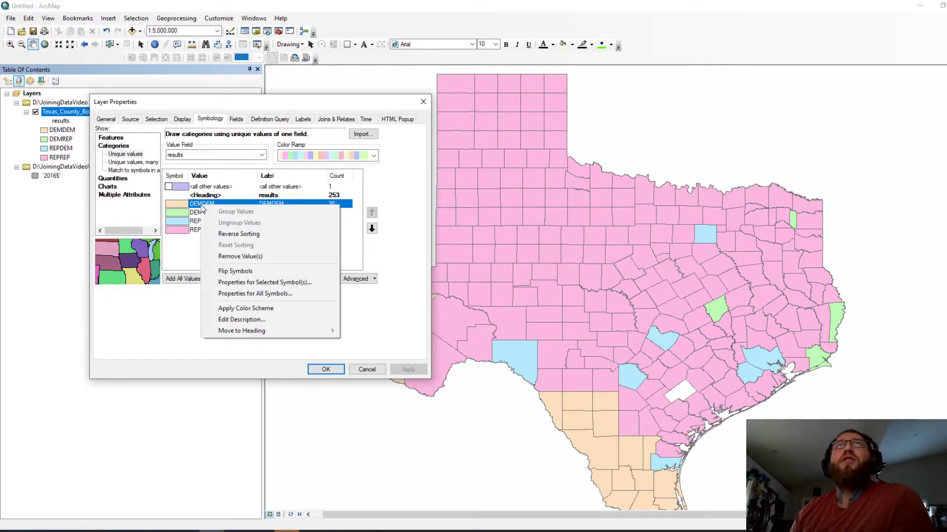
left_click(187, 260)
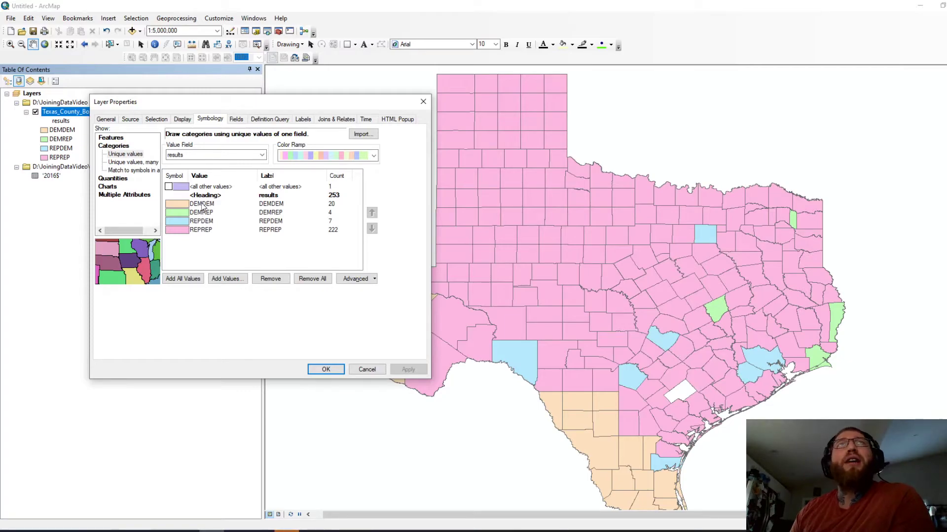
left_click(202, 207)
right_click(203, 207)
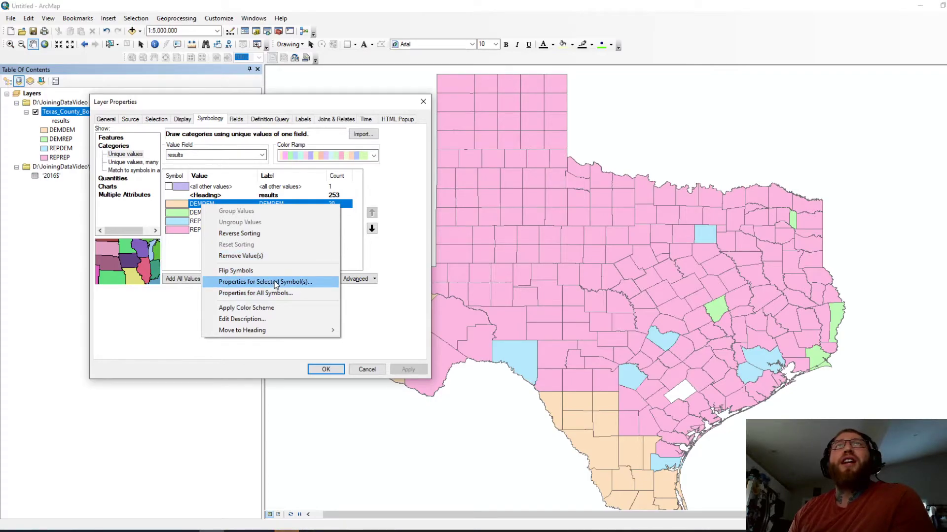
left_click(183, 262)
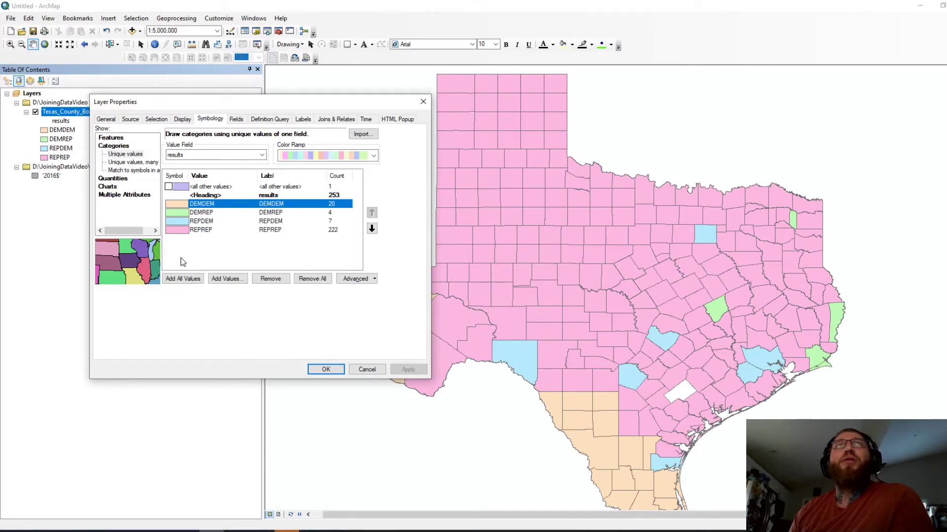
Step: Give the DEMDEM category a Cretan Blue solid fill
left_click(202, 205)
right_click(202, 204)
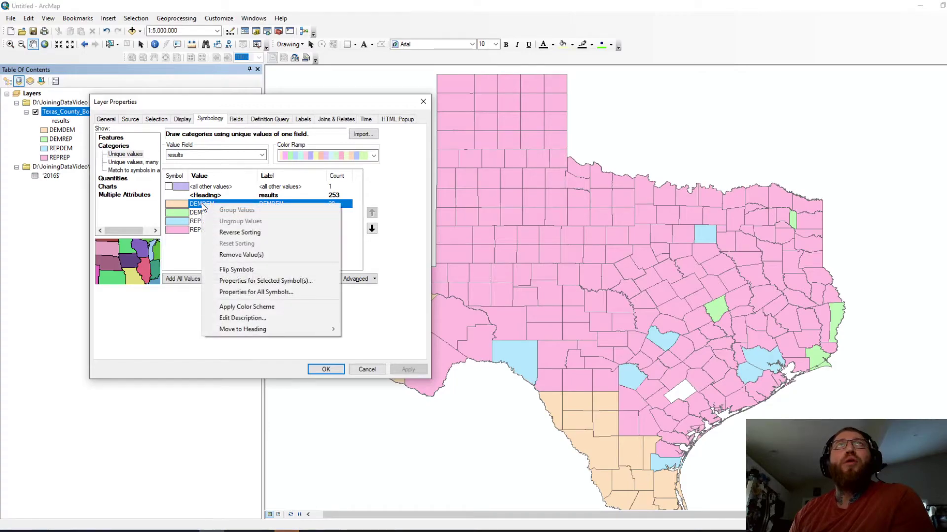
left_click(266, 281)
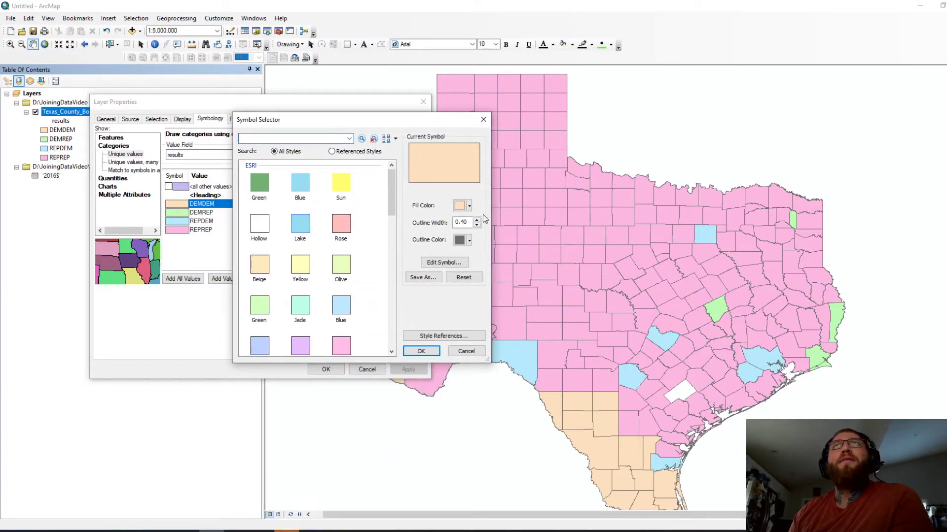
left_click(464, 206)
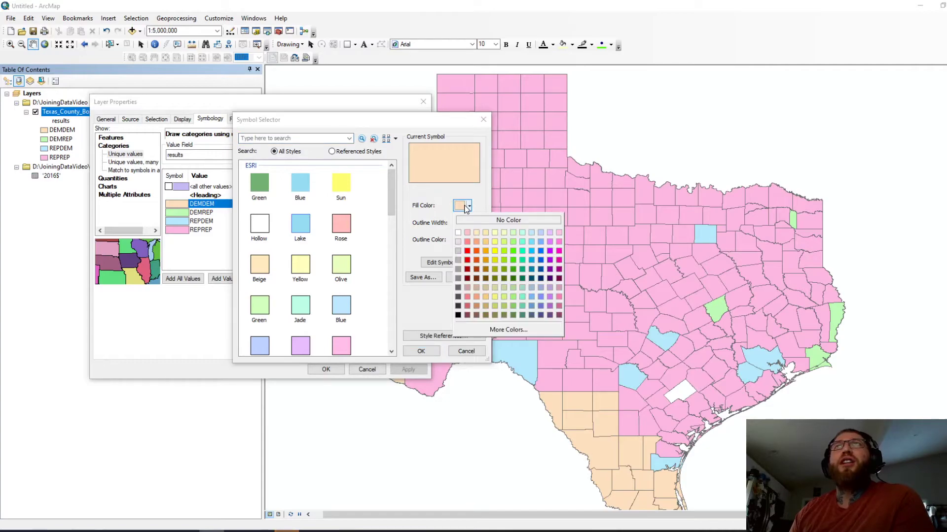
left_click(540, 252)
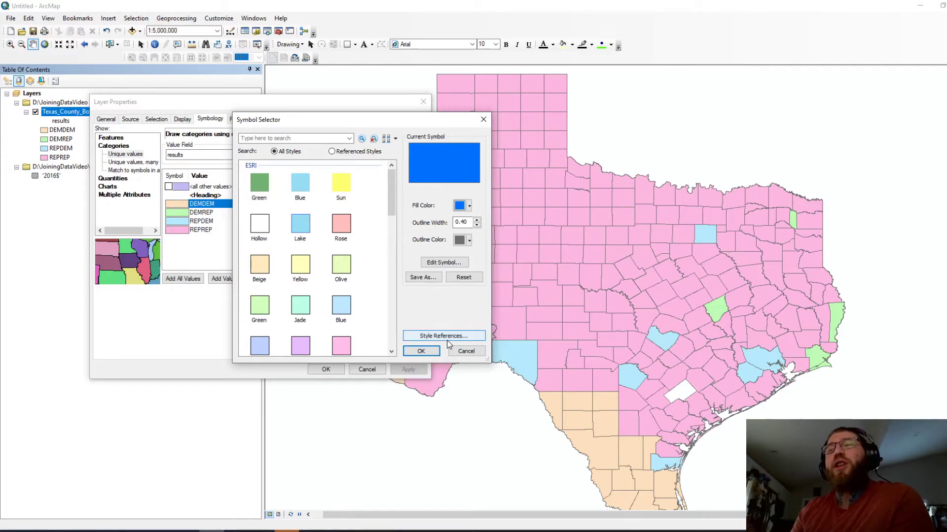
left_click(421, 352)
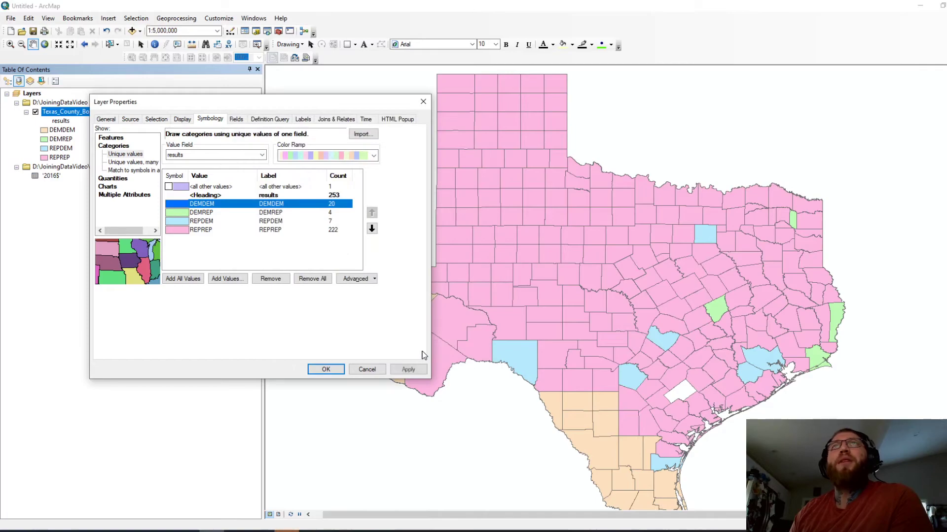
Step: Change the REPREP symbol's fill colour to bright red
left_click(205, 231)
right_click(201, 234)
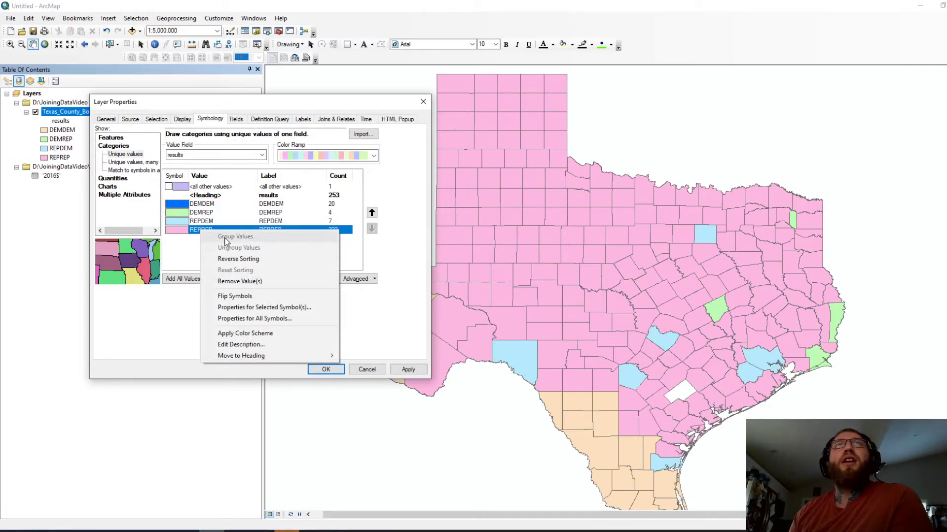
left_click(228, 307)
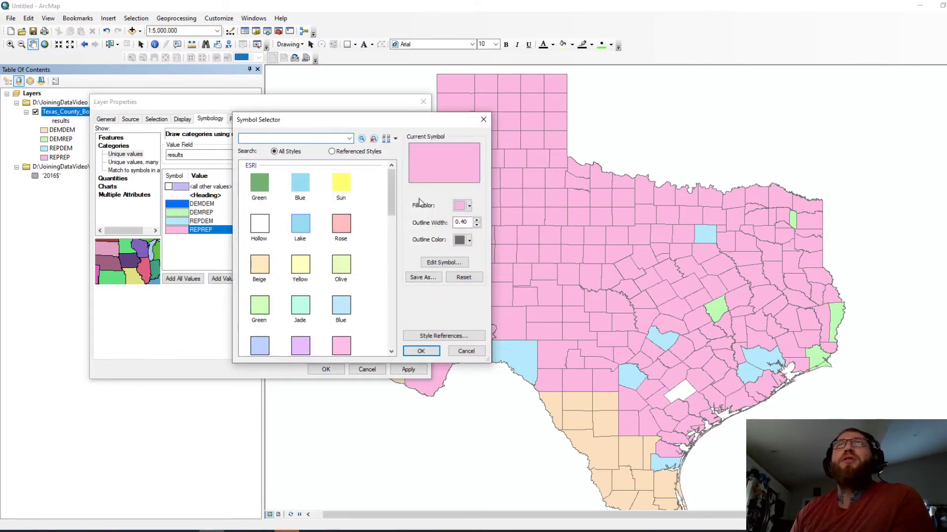
left_click(462, 206)
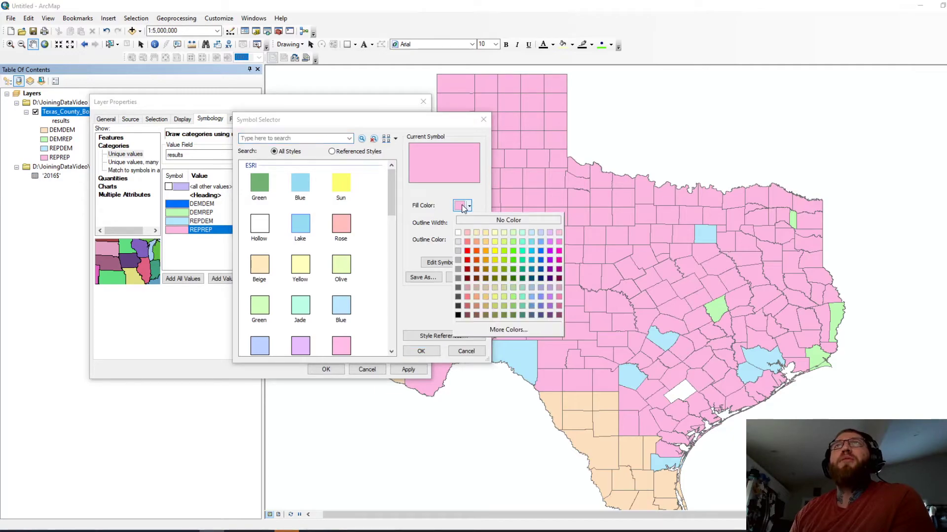
left_click(467, 250)
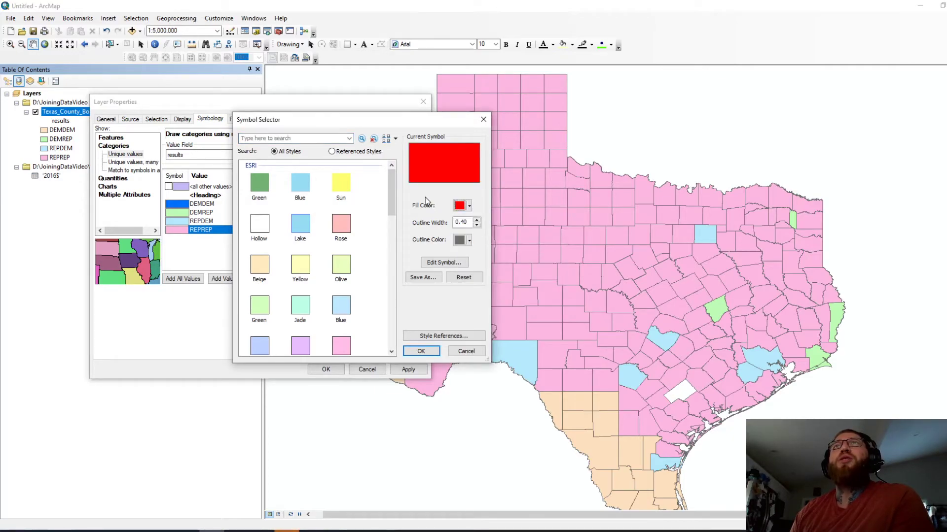
left_click(415, 351)
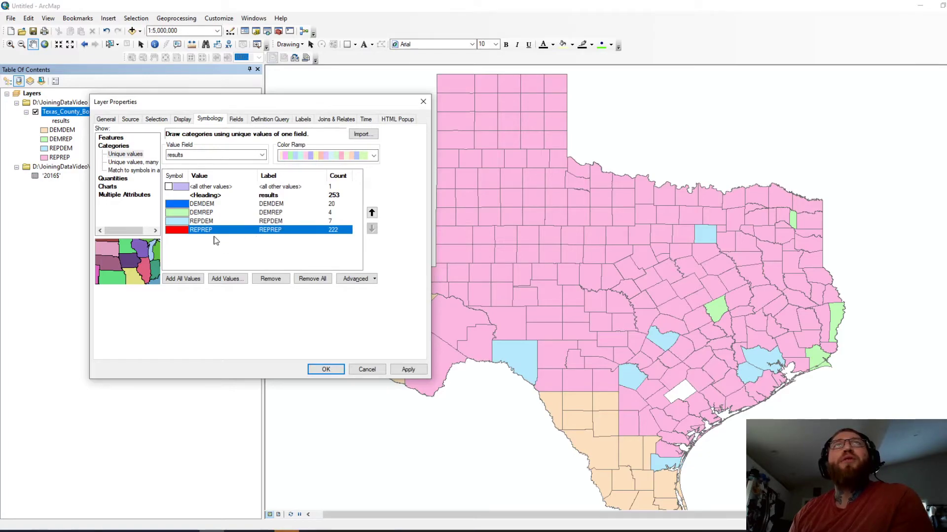
Step: Make DEMREP a 10% Crosshatch symbol with red lines and a blue outline
right_click(197, 215)
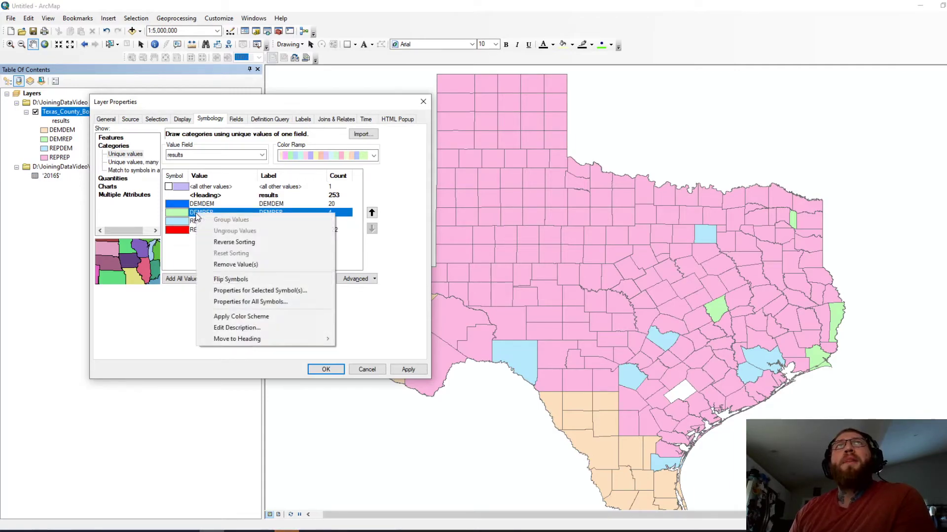
left_click(271, 294)
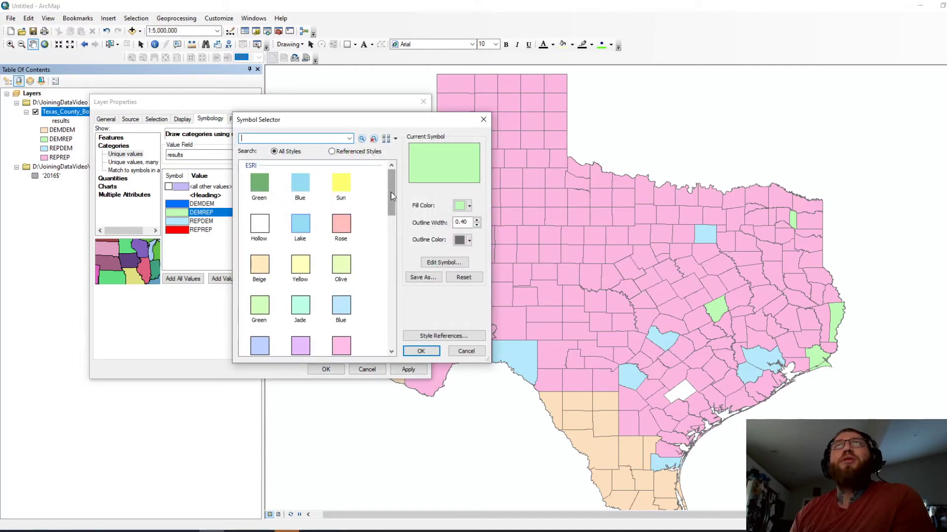
left_click_drag(393, 191, 393, 322)
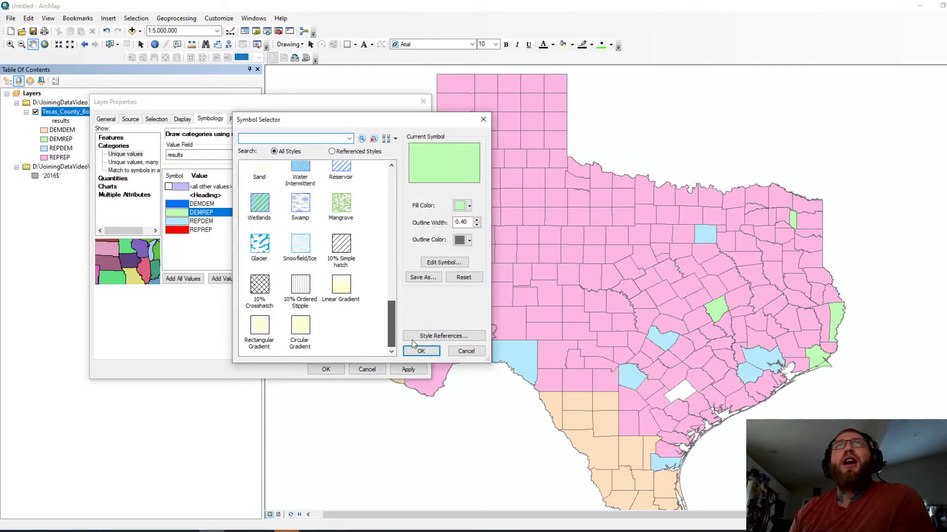
left_click(254, 287)
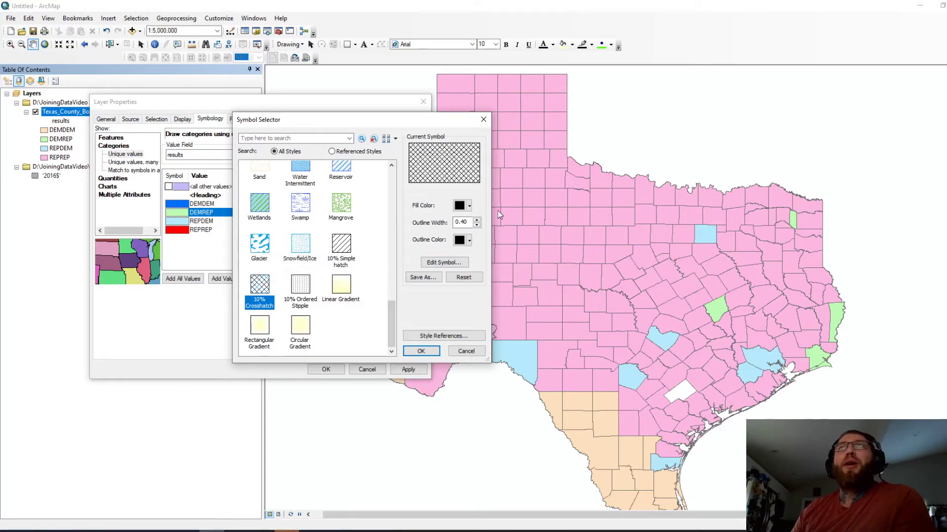
left_click(471, 205)
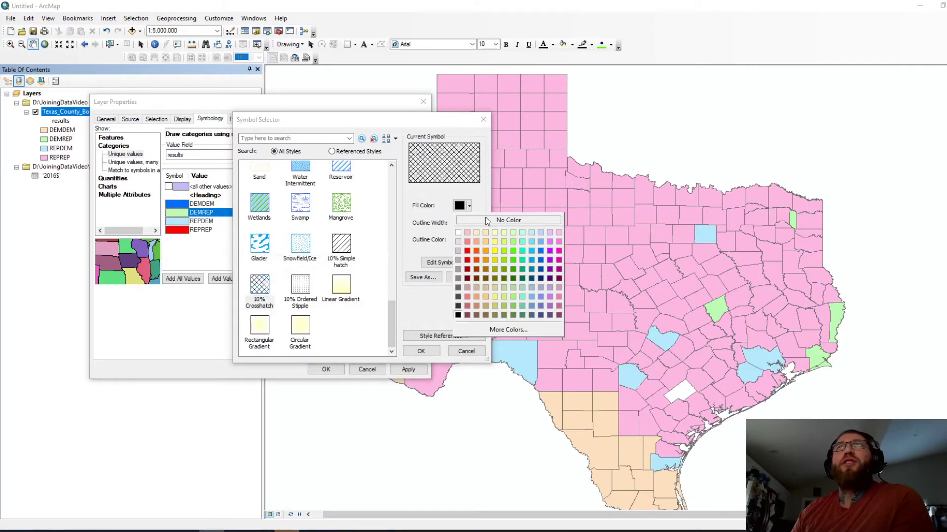
left_click(463, 254)
left_click(469, 240)
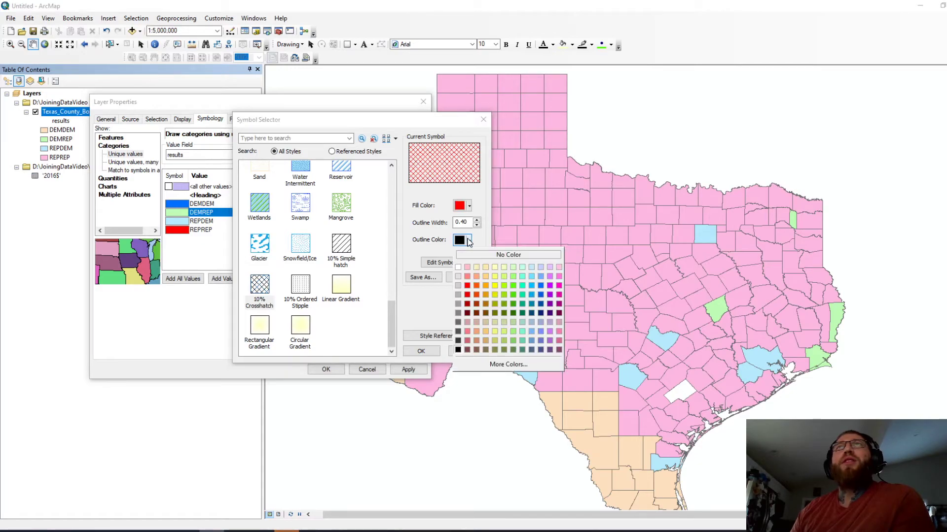
left_click(540, 295)
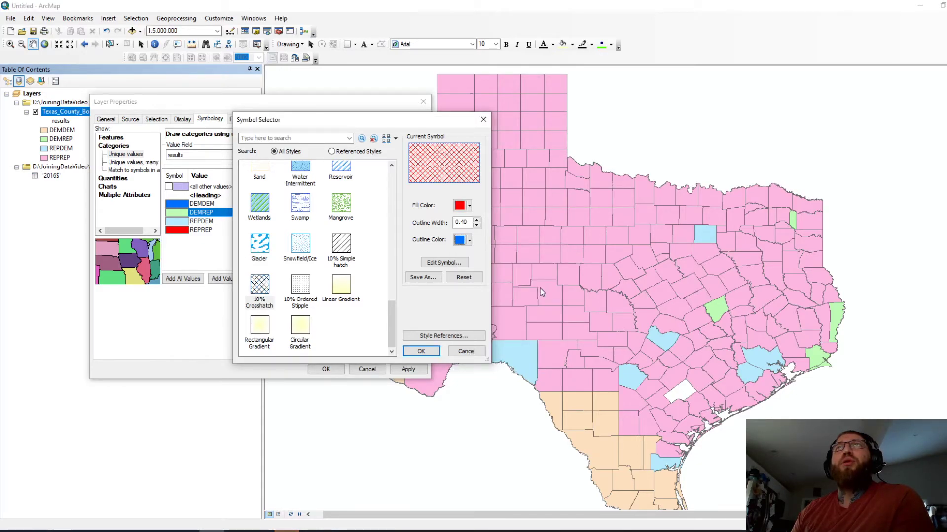
left_click(423, 351)
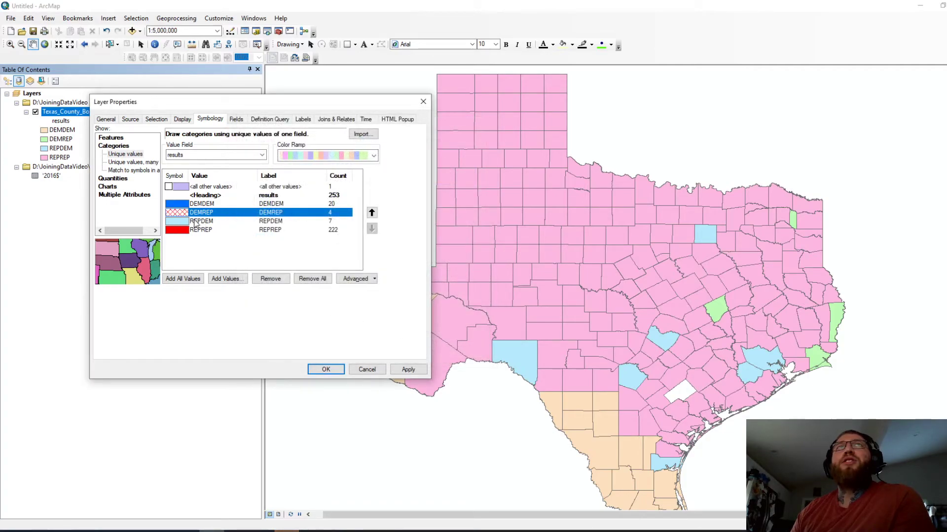
right_click(180, 221)
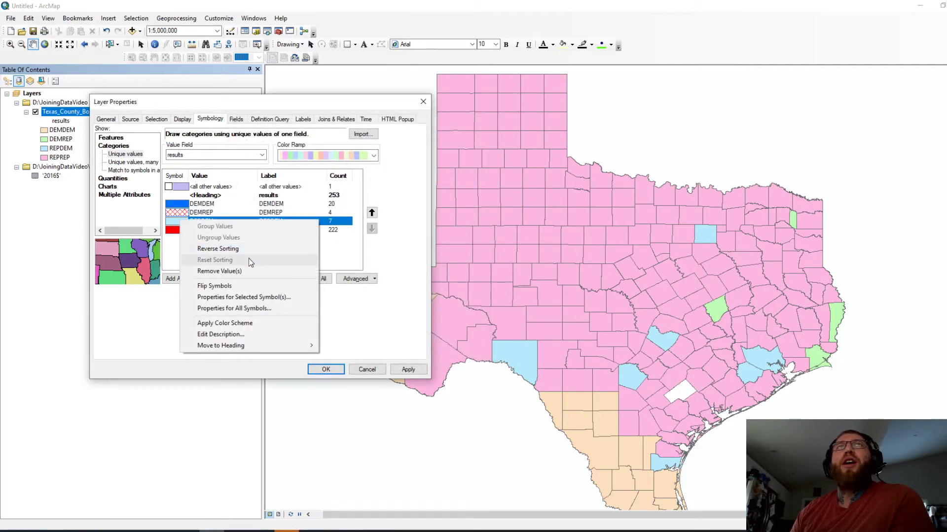
Step: Make REPDEM a blue 10% Crosshatch with a red outline and apply the symbology to the map
left_click(167, 256)
right_click(173, 221)
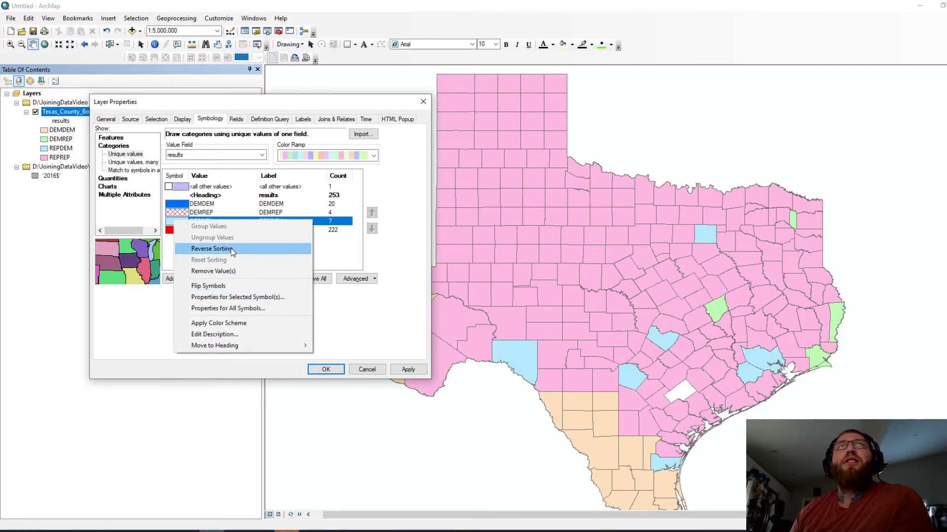
left_click(211, 297)
scroll(336, 254, "down", 5)
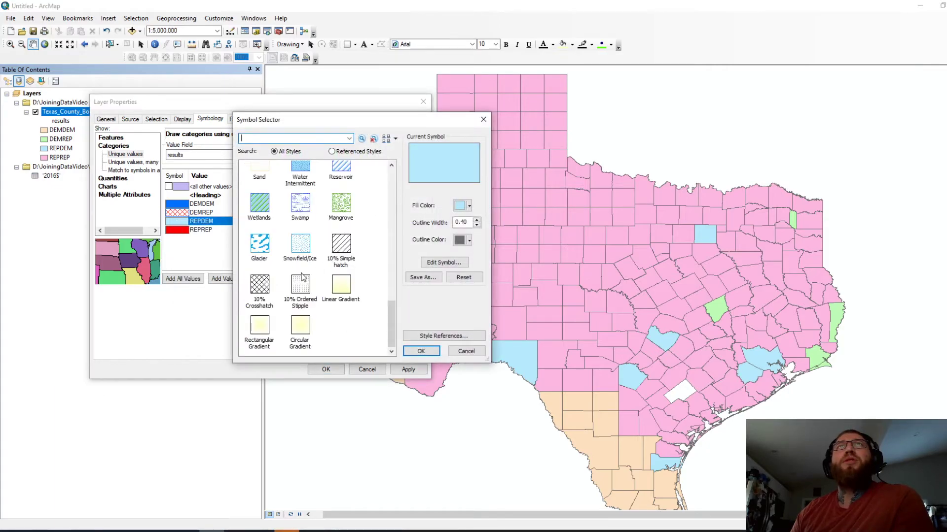
left_click(260, 285)
left_click(469, 206)
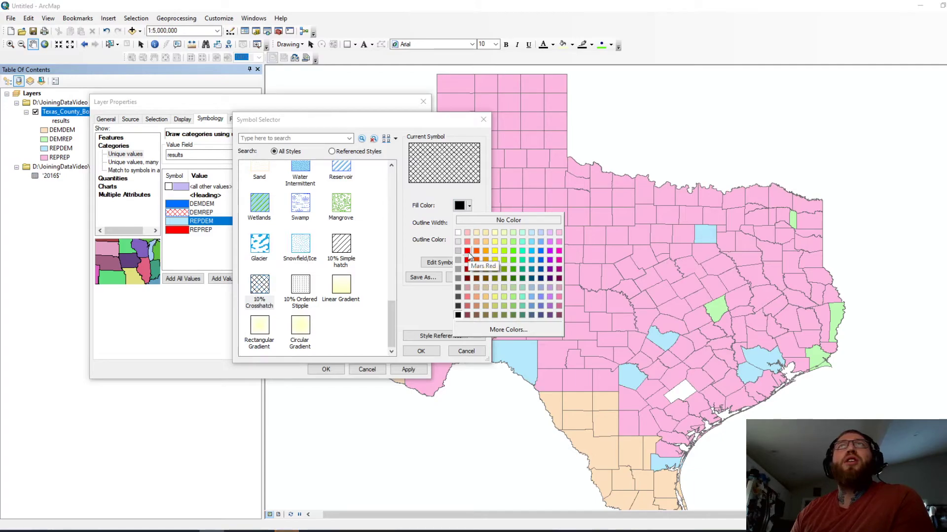
left_click(533, 252)
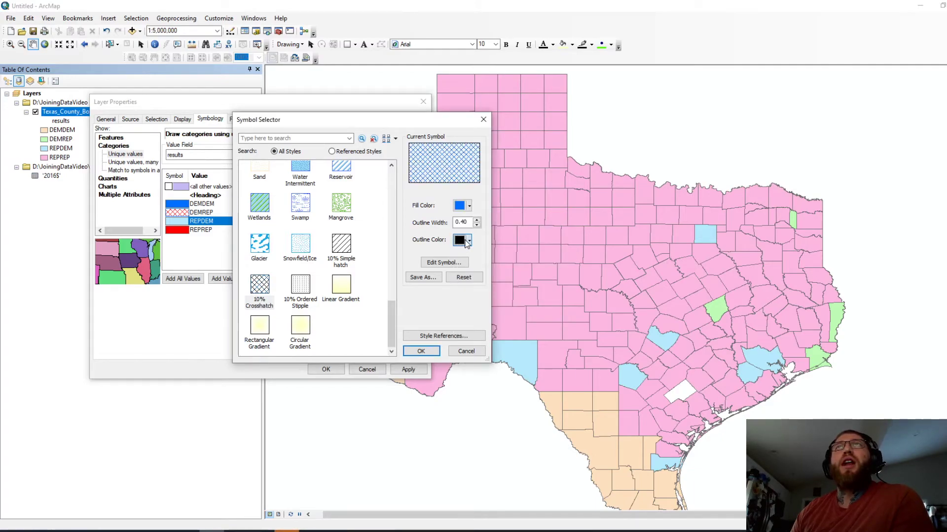
left_click(468, 240)
left_click(468, 292)
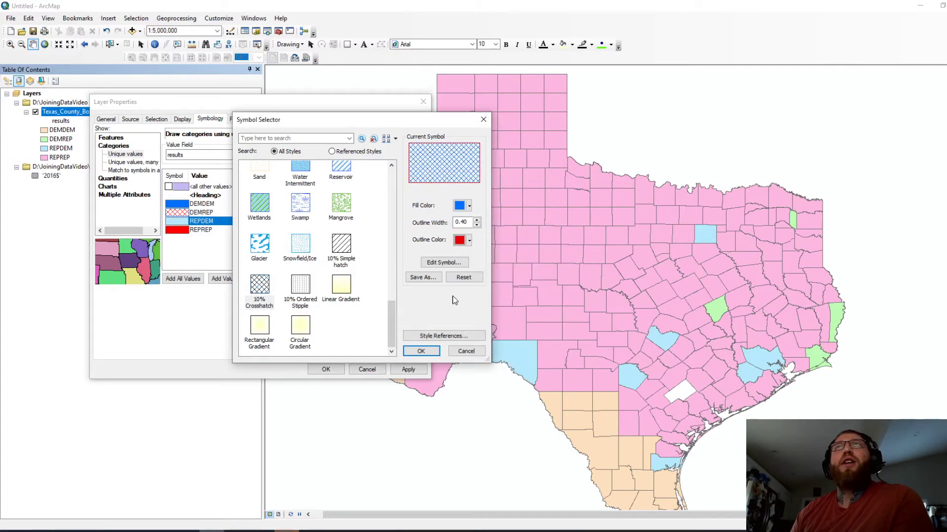
left_click(420, 351)
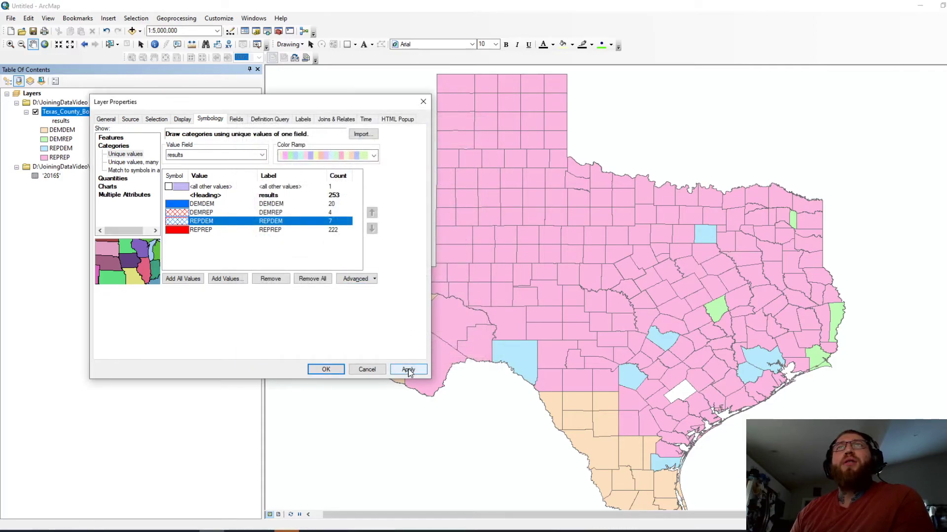
left_click(408, 370)
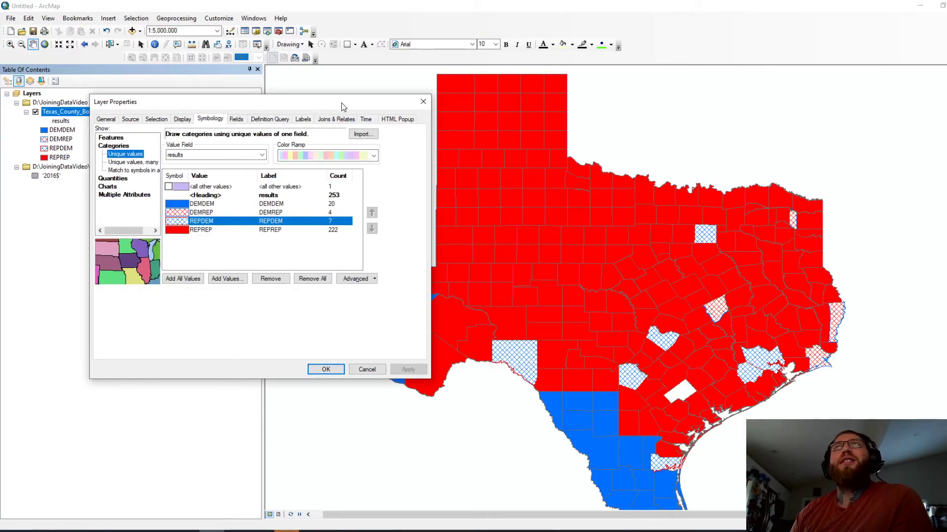
Step: Close Layer Properties, then zoom and pan so all of Texas is centred in view
left_click(366, 369)
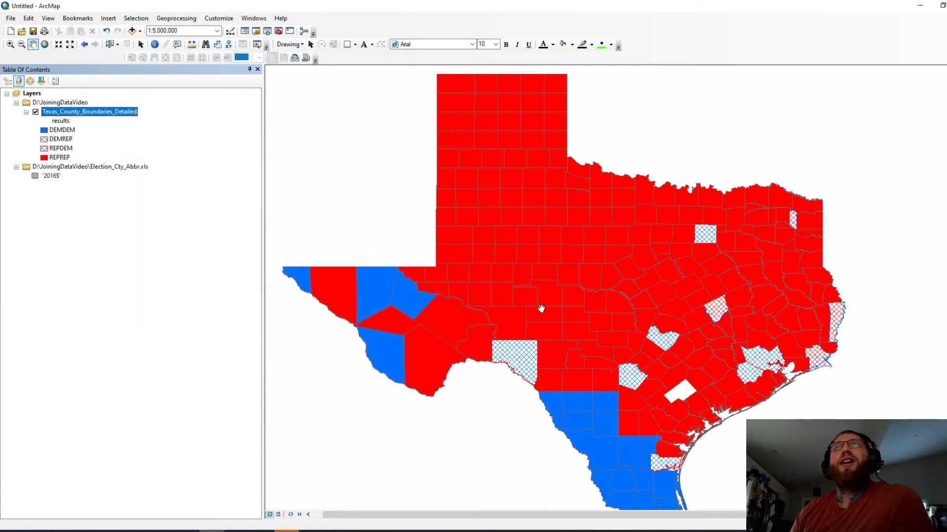
scroll(597, 317, "down", 1)
scroll(597, 317, "up", 2)
left_click_drag(598, 318, 561, 288)
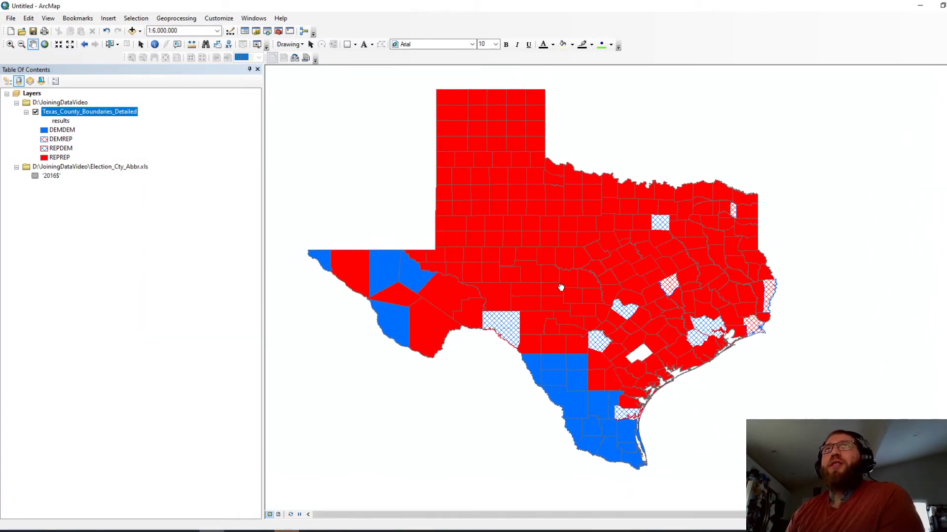